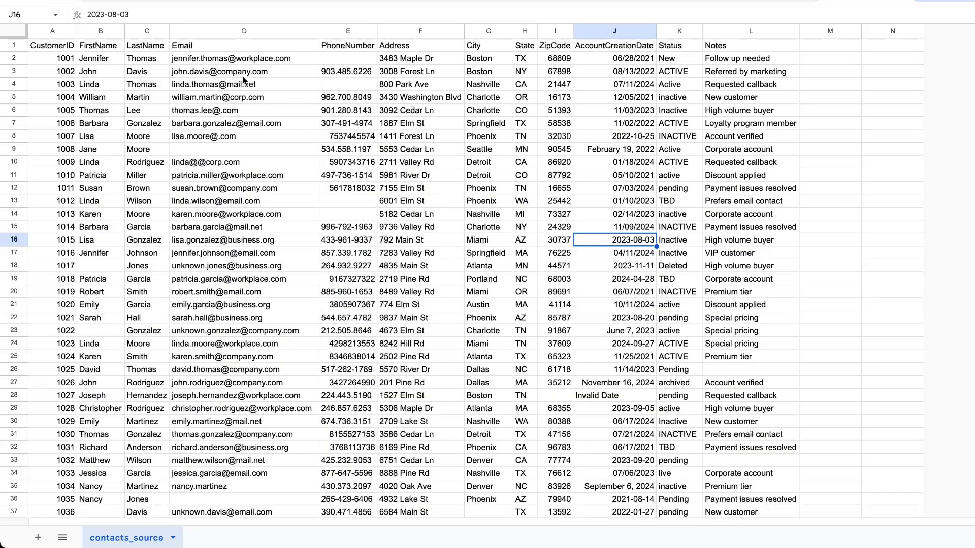
Step: Examine how emails, phone numbers, statuses and account creation dates are formatted in the contacts_source sheet
{"action": "left_click_drag", "start_coordinate": [209, 124], "coordinate": [209, 165]}
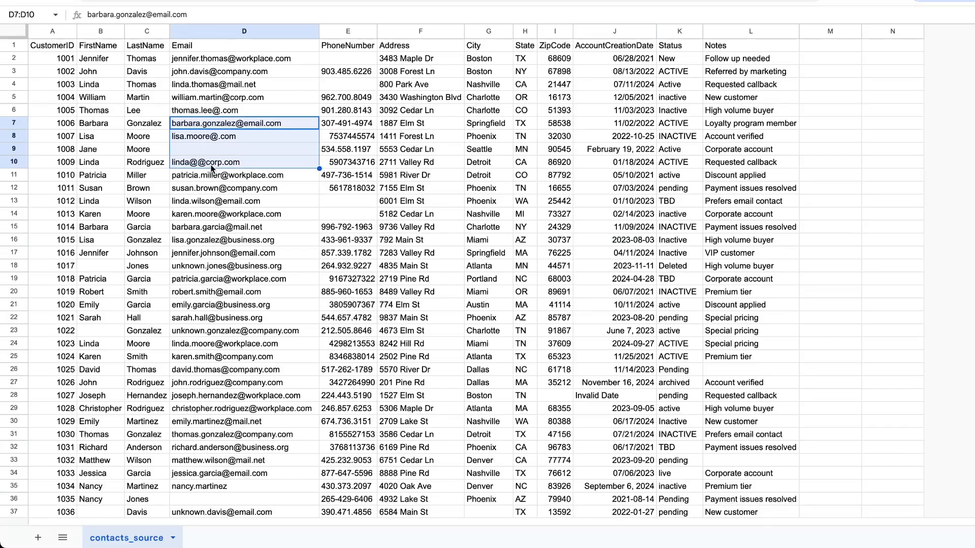
{"action": "left_click", "coordinate": [209, 166]}
{"action": "left_click_drag", "start_coordinate": [355, 123], "coordinate": [355, 149]}
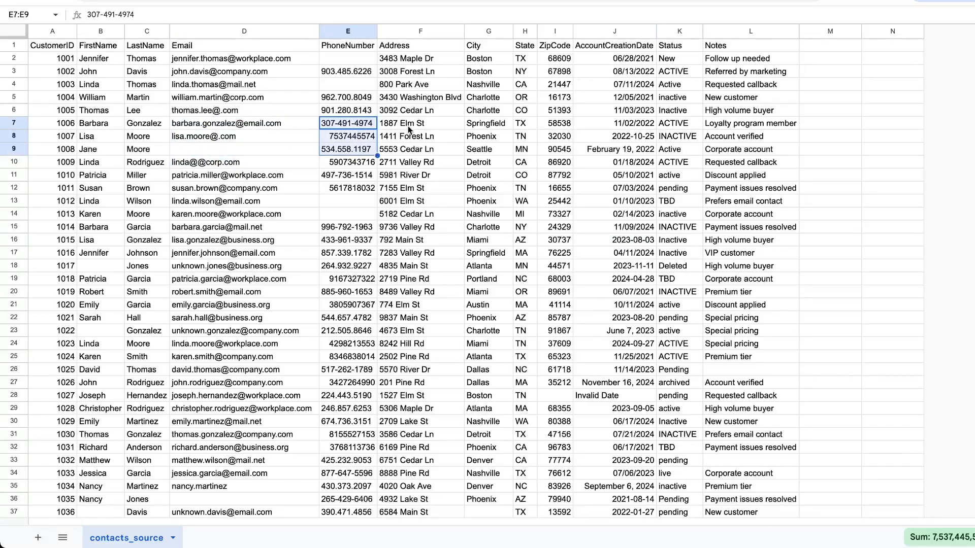
{"action": "left_click_drag", "start_coordinate": [667, 126], "coordinate": [677, 191]}
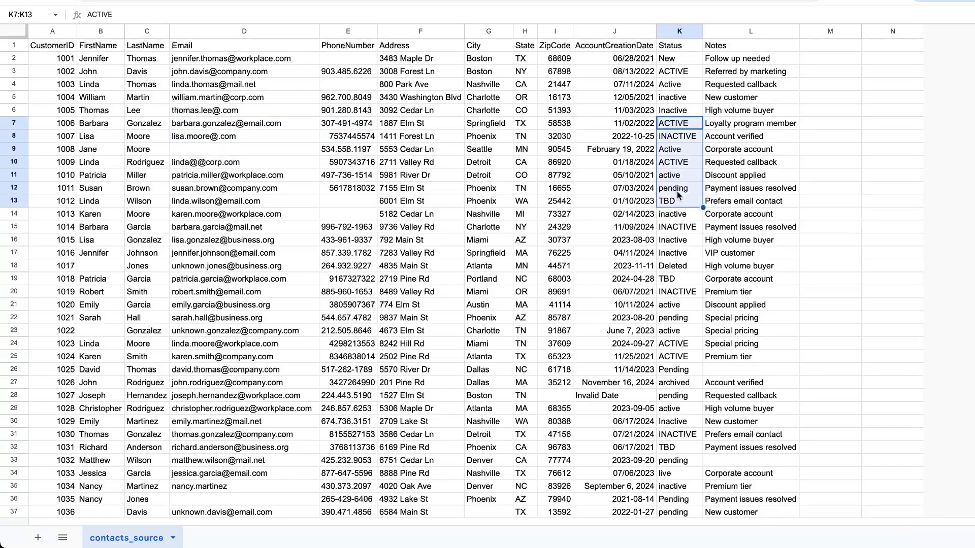
{"action": "left_click", "coordinate": [677, 191]}
{"action": "left_click", "coordinate": [678, 203]}
{"action": "left_click", "coordinate": [675, 219]}
{"action": "left_click_drag", "start_coordinate": [605, 112], "coordinate": [608, 213]}
{"action": "left_click", "coordinate": [509, 152]}
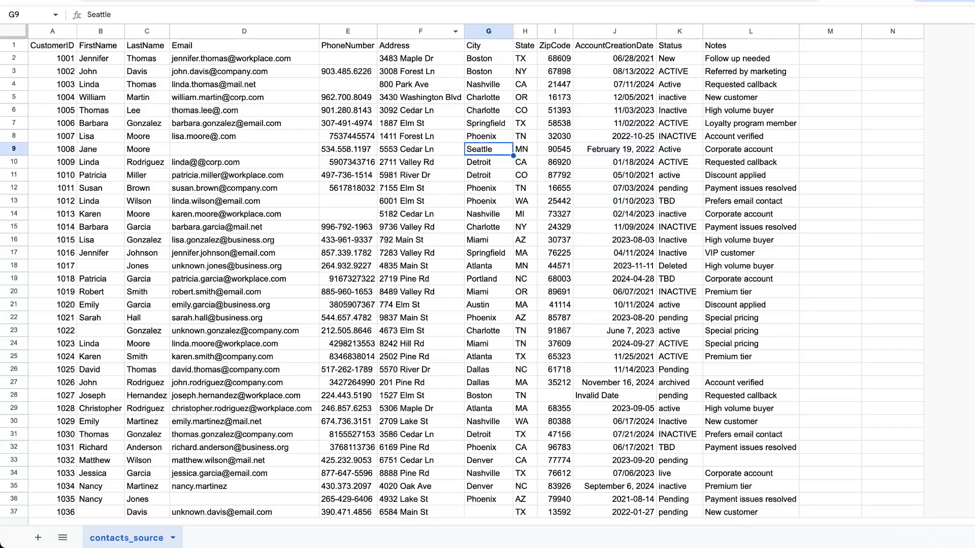
Step: Switch to the ImportTemplateTechDoc sheet and review its field names, required flags and format rules
{"action": "key", "text": "ctrl+shift+Page_Down"}
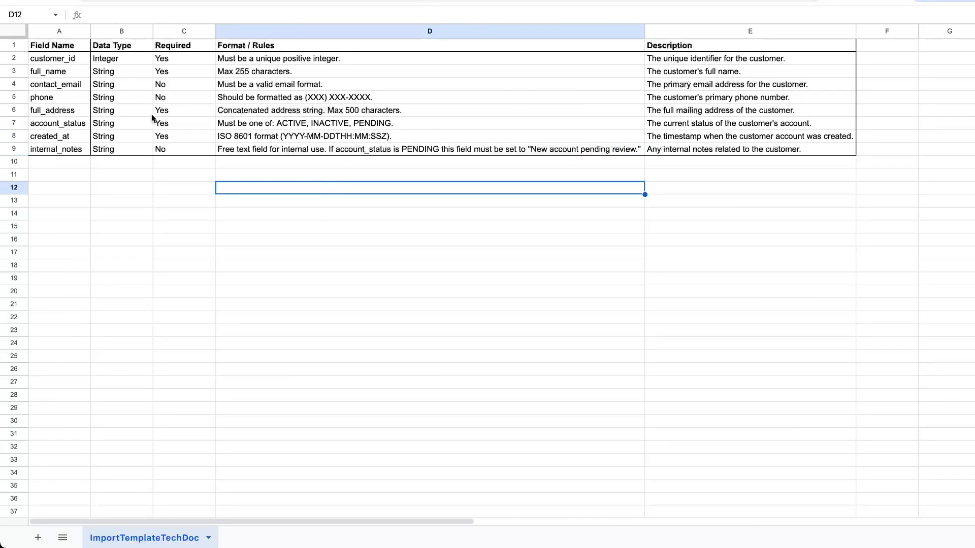
{"action": "left_click", "coordinate": [58, 62]}
{"action": "left_click", "coordinate": [56, 72]}
{"action": "left_click", "coordinate": [57, 84]}
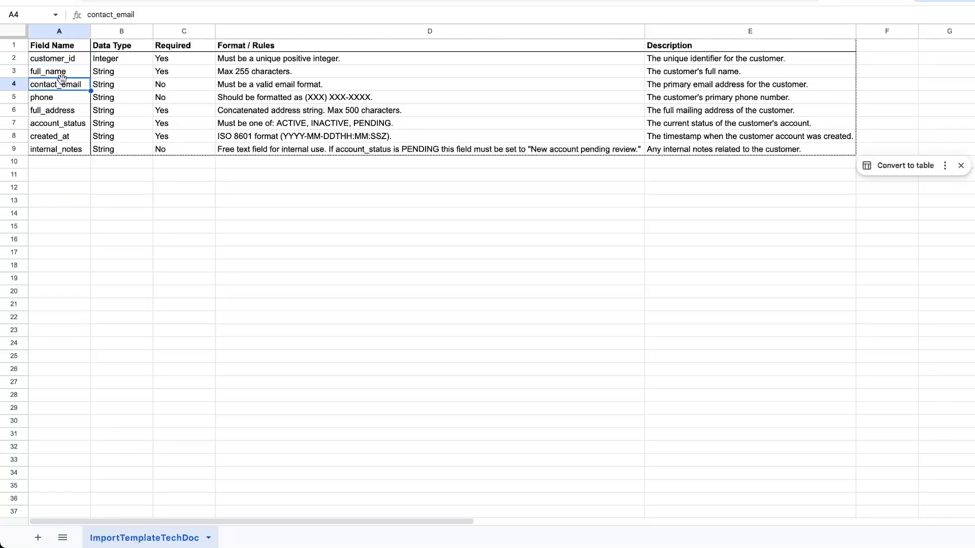
{"action": "left_click_drag", "start_coordinate": [175, 48], "coordinate": [181, 125]}
{"action": "left_click_drag", "start_coordinate": [282, 50], "coordinate": [287, 152]}
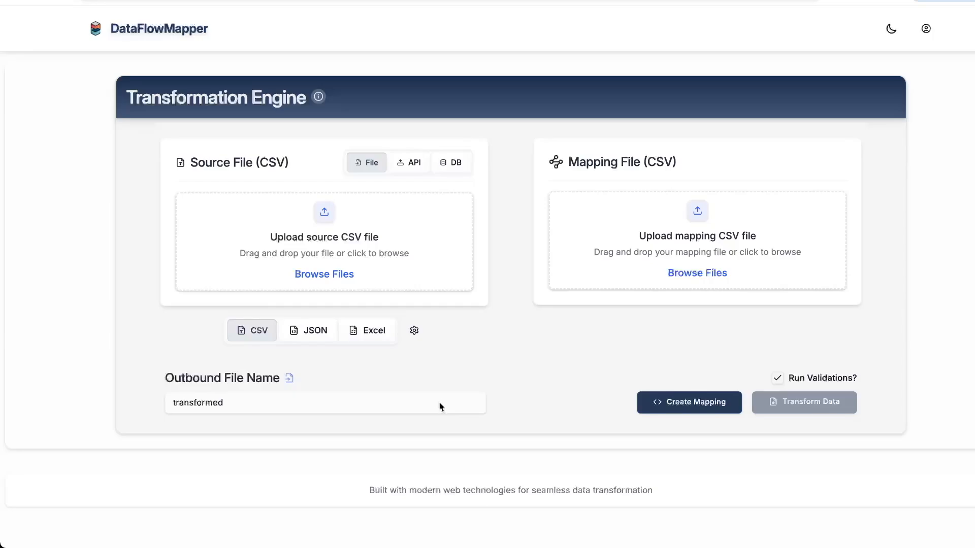
Step: In DataFlowMapper, upload contacts_source.csv as the source file and create a mapping with the import template's headers as destination fields
{"action": "left_click", "coordinate": [392, 248]}
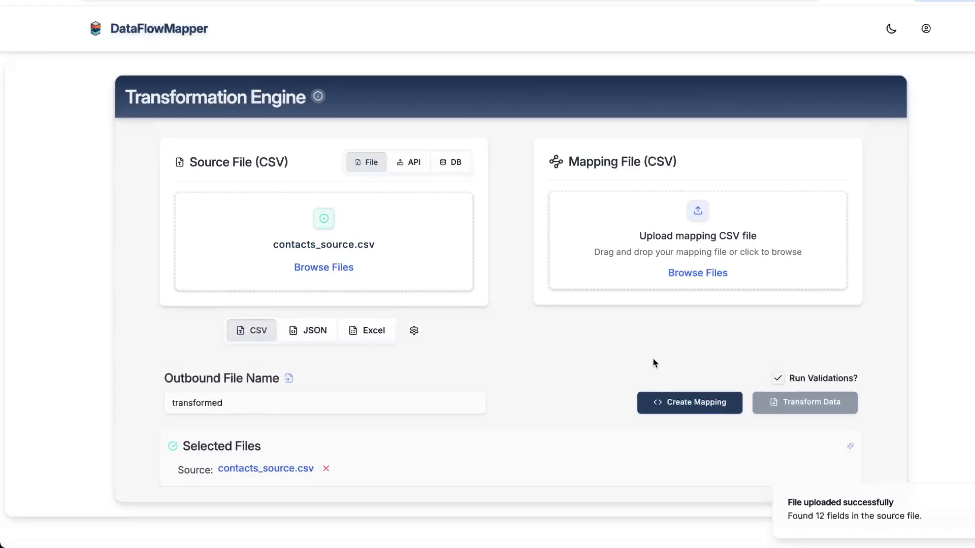
{"action": "left_click", "coordinate": [654, 401]}
{"action": "left_click_drag", "start_coordinate": [392, 420], "coordinate": [462, 311]}
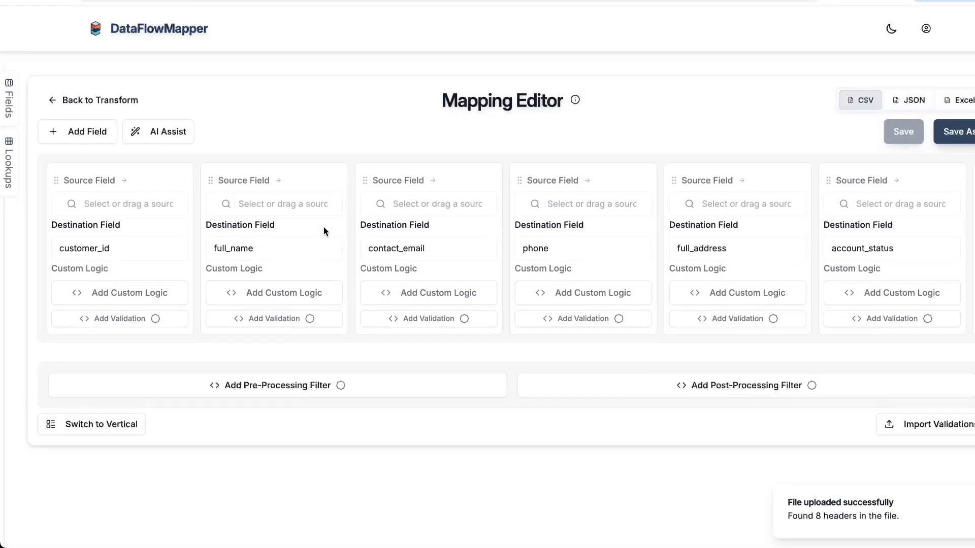
Step: Start AI Complete Mapping with all destination fields selected and continue to the mapping requirements
{"action": "left_click", "coordinate": [172, 135]}
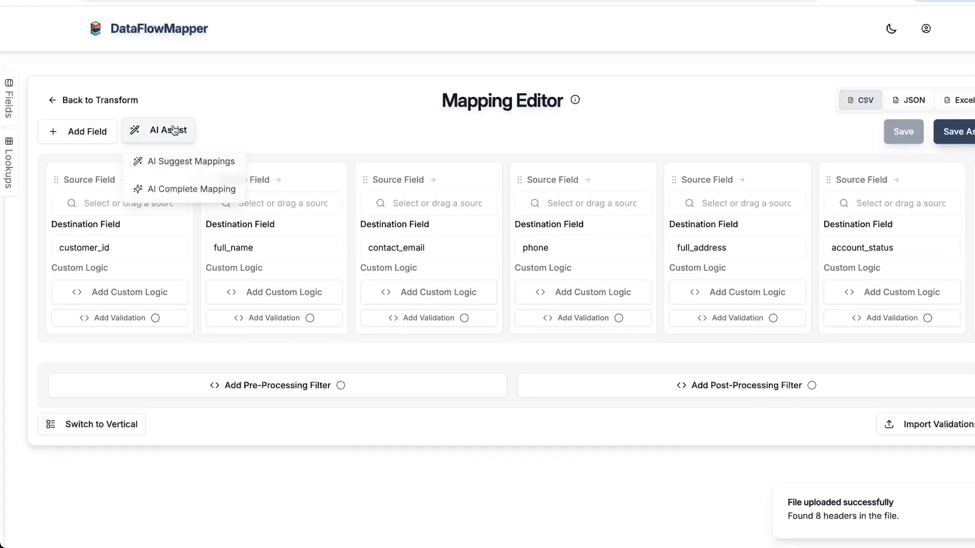
{"action": "left_click", "coordinate": [189, 190]}
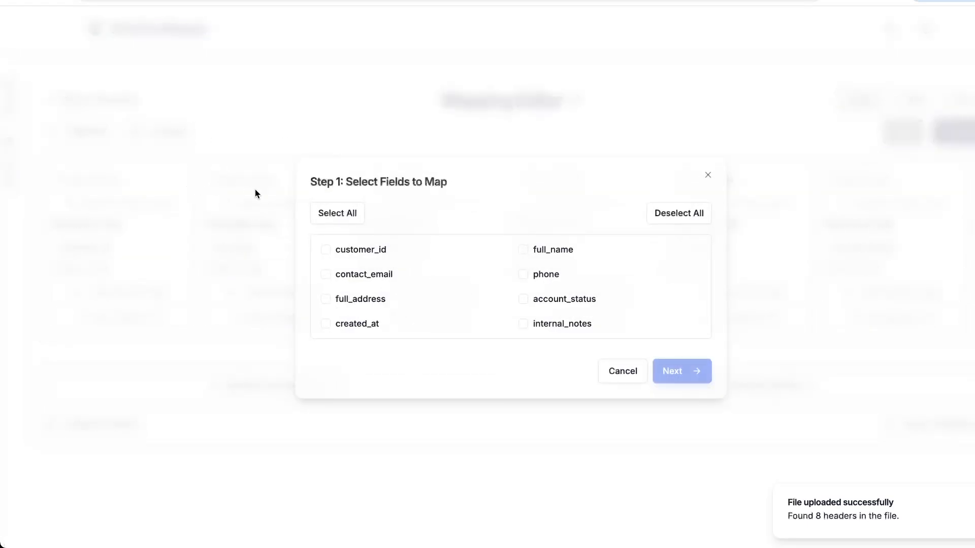
{"action": "left_click", "coordinate": [334, 215]}
{"action": "left_click", "coordinate": [678, 371]}
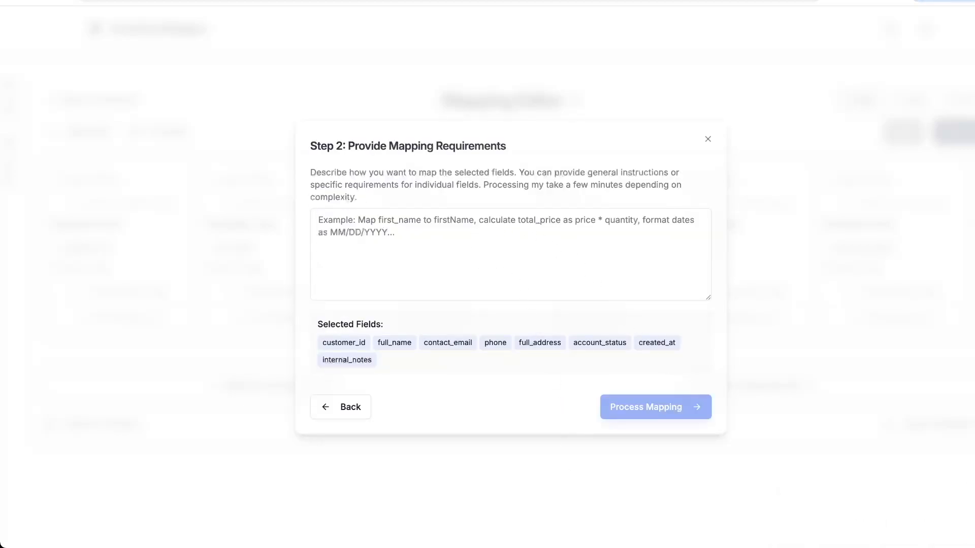
Step: Paste the import spec into the mapping requirements and insert four blank lines above it
{"action": "left_click", "coordinate": [336, 272]}
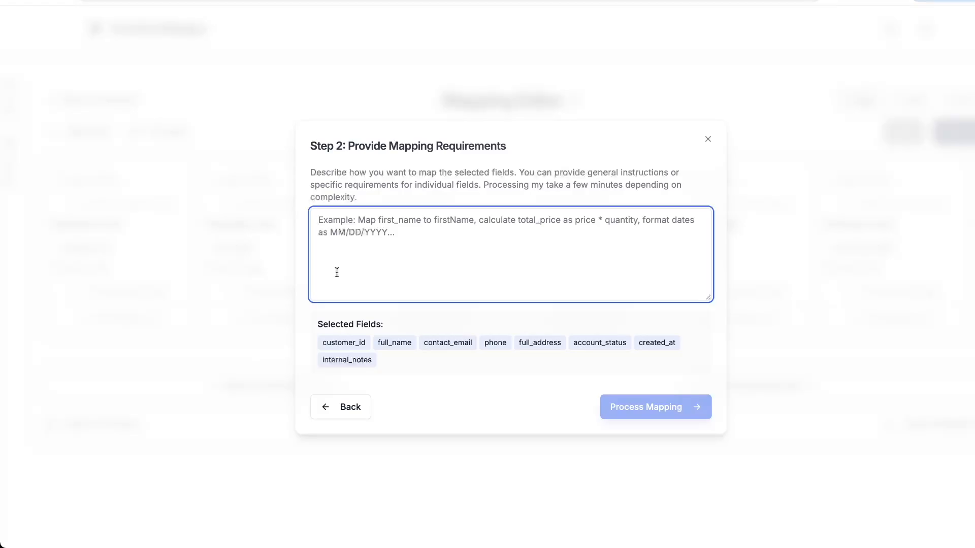
{"action": "key", "text": "ctrl+v"}
{"action": "scroll", "coordinate": [336, 273], "scroll_direction": "up", "scroll_amount": 5}
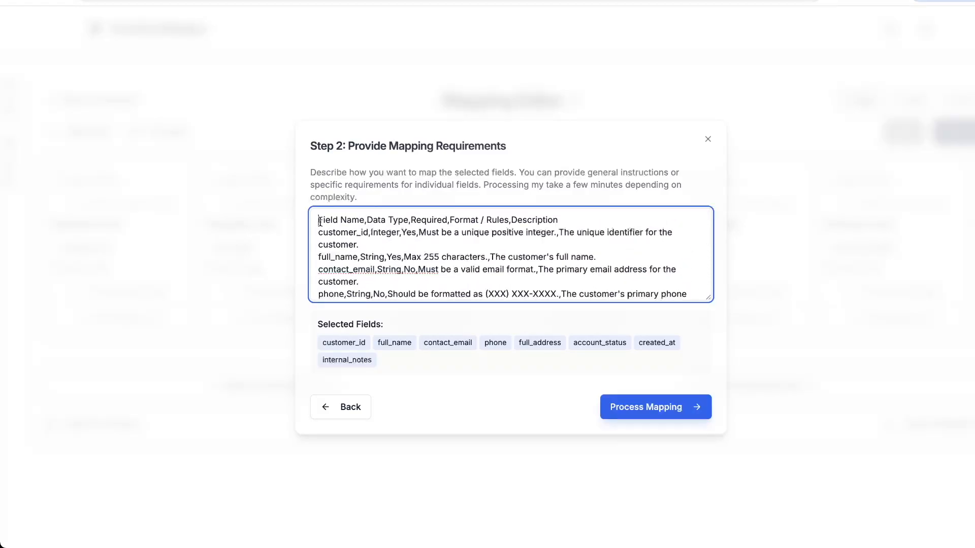
{"action": "key", "text": "Return"}
{"action": "key", "text": "Return"}
{"action": "key", "text": "Return"}
{"action": "key", "text": "Return"}
{"action": "key", "text": "Up"}
{"action": "key", "text": "Up"}
{"action": "key", "text": "Up"}
{"action": "key", "text": "Up"}
Step: Above the spec, request AI analysis of the fields, source data and spec to create mappings, filters, transformation and validation logic for clean import data, then process it
{"action": "type", "text": "Analyze my fields, source data, and the import spec document that is below. Based on your analysis, use your judgement to create any mappings, filters, transformation logic, and/or vali"}
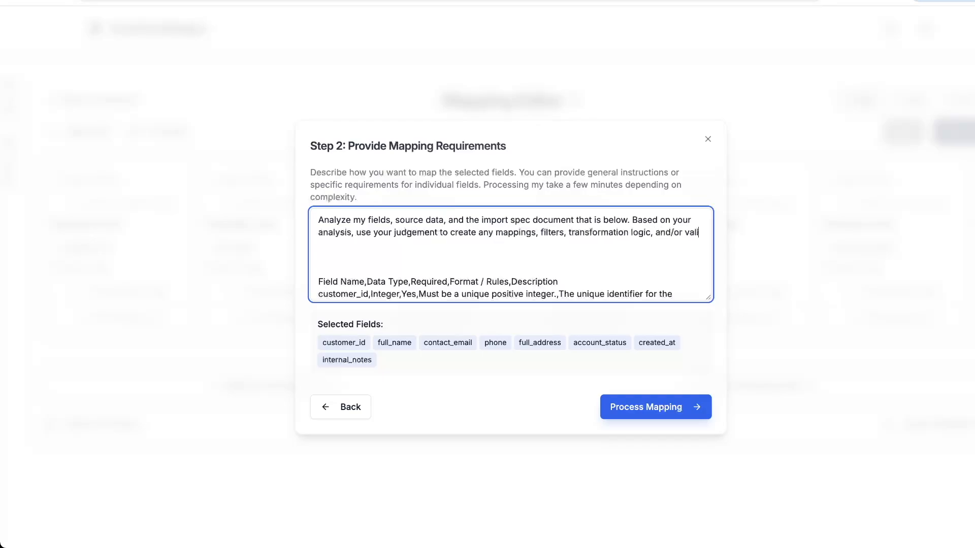
{"action": "type", "text": "dation logic that you deem fit. The goal is to have cl"}
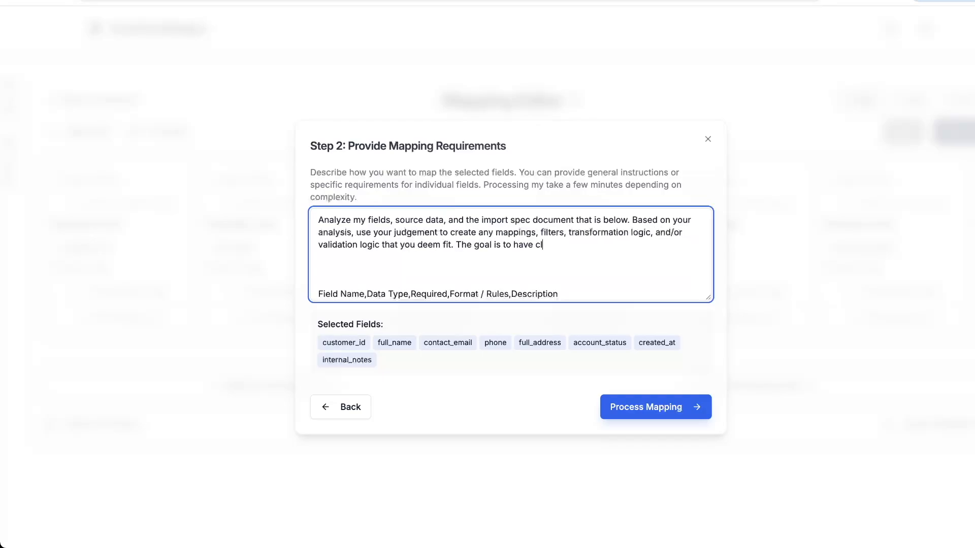
{"action": "type", "text": "ean, transformed data ready for import."}
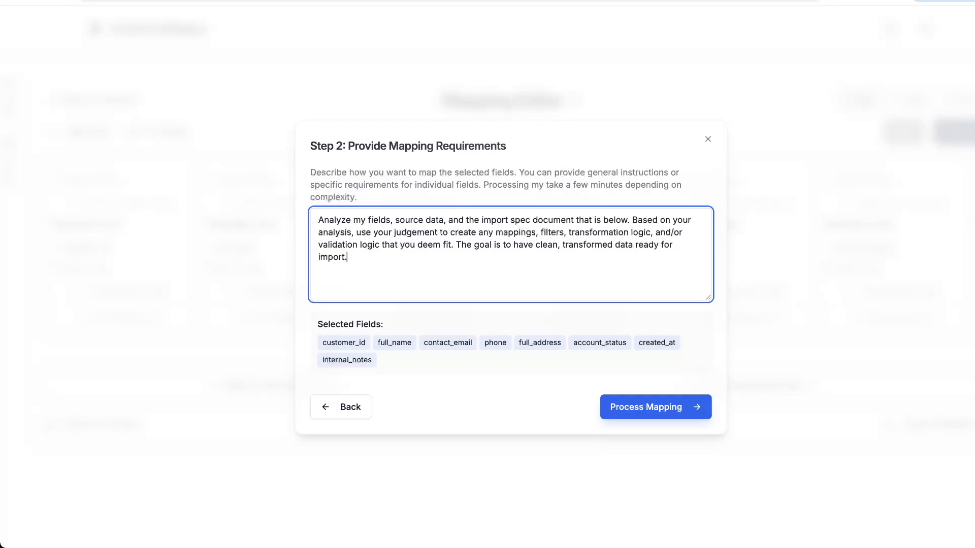
{"action": "left_click", "coordinate": [498, 290]}
{"action": "type", "text": "Field Name,Data Type,Required,Format / Rules,Description"}
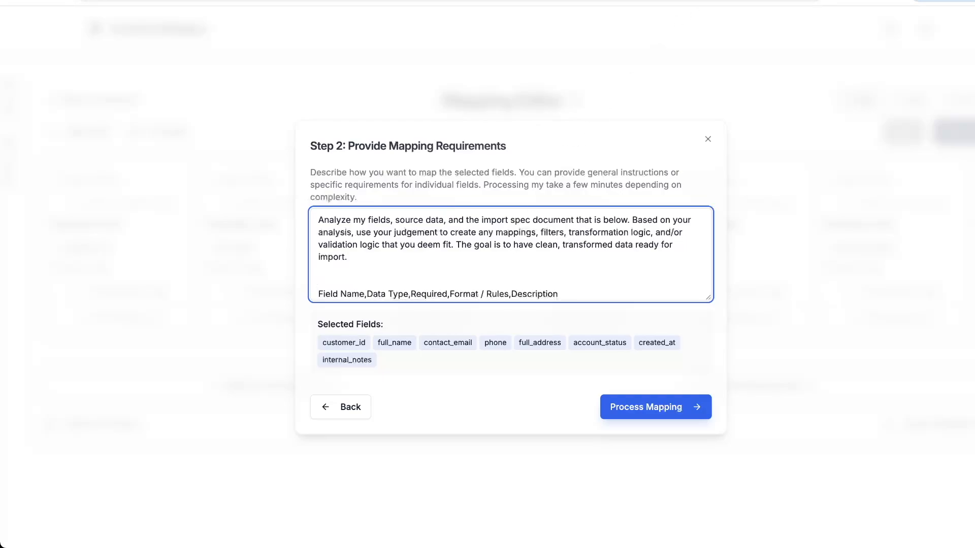
{"action": "left_click", "coordinate": [648, 407]}
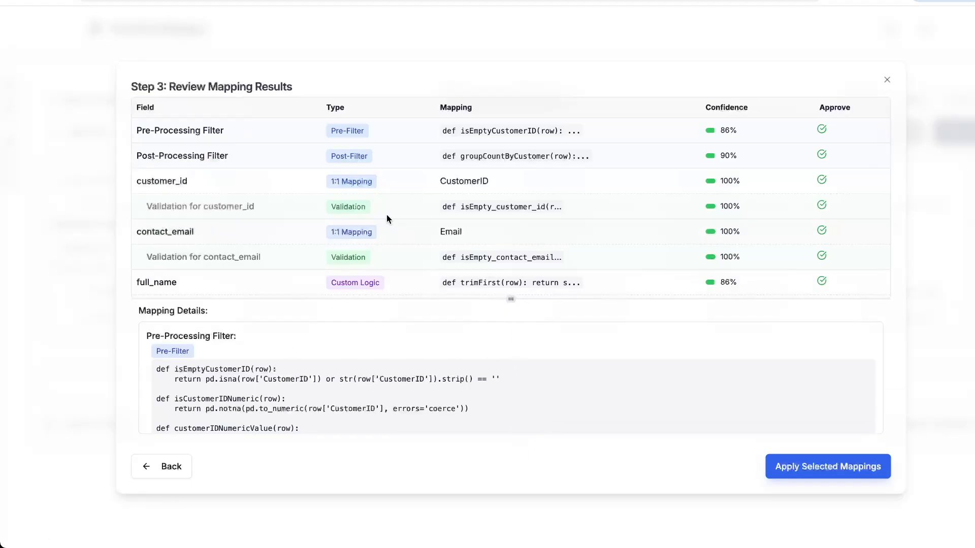
Step: Review the generated pre-processing filter, post-processing filter and contact_email validation code in the mapping results
{"action": "scroll", "coordinate": [386, 211], "scroll_direction": "down", "scroll_amount": 5}
{"action": "scroll", "coordinate": [385, 211], "scroll_direction": "up", "scroll_amount": 5}
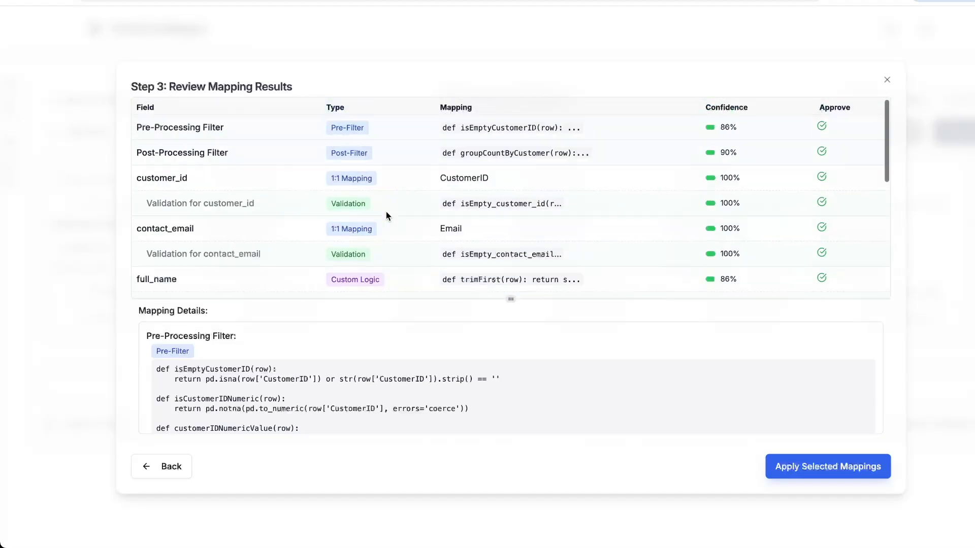
{"action": "left_click_drag", "start_coordinate": [511, 299], "coordinate": [507, 198]}
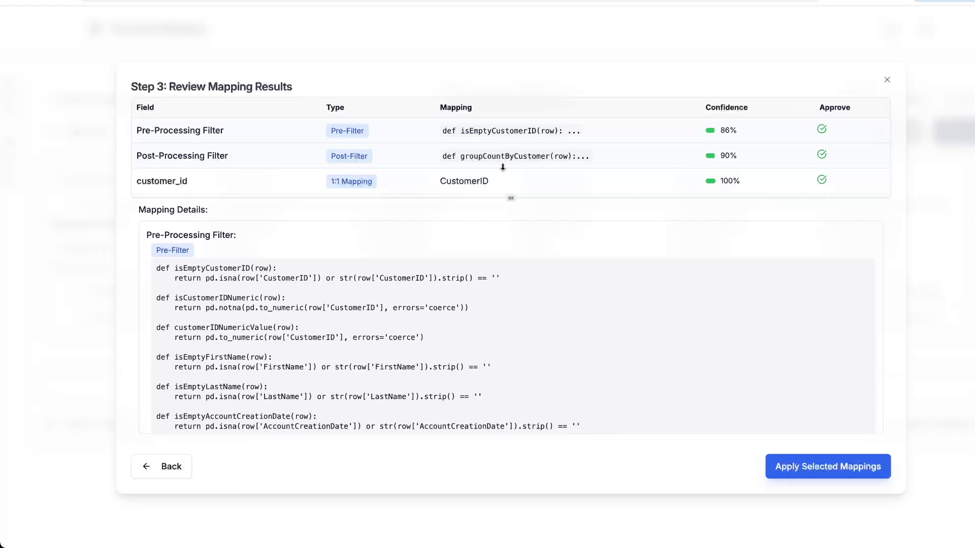
{"action": "scroll", "coordinate": [360, 261], "scroll_direction": "down", "scroll_amount": 2}
{"action": "scroll", "coordinate": [360, 265], "scroll_direction": "down", "scroll_amount": 15}
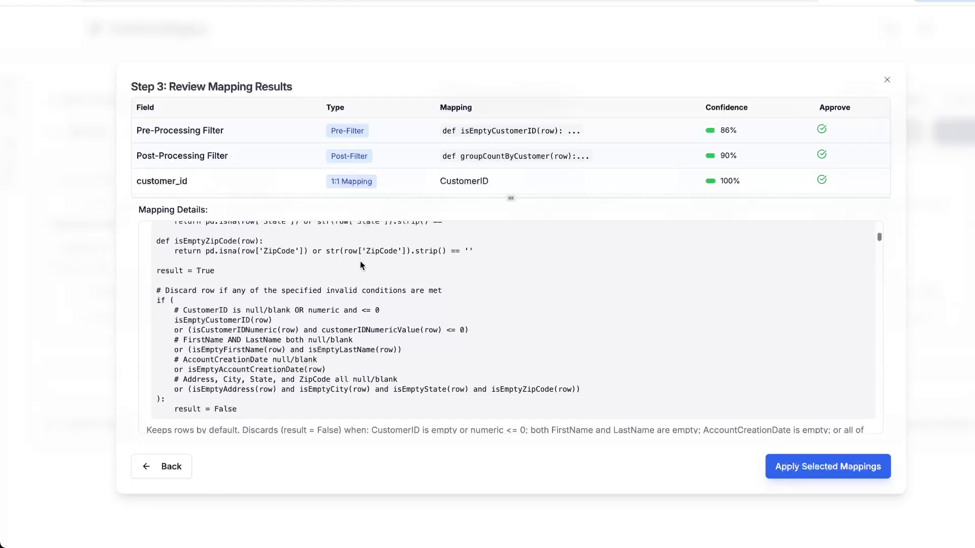
{"action": "scroll", "coordinate": [360, 261], "scroll_direction": "down", "scroll_amount": 10}
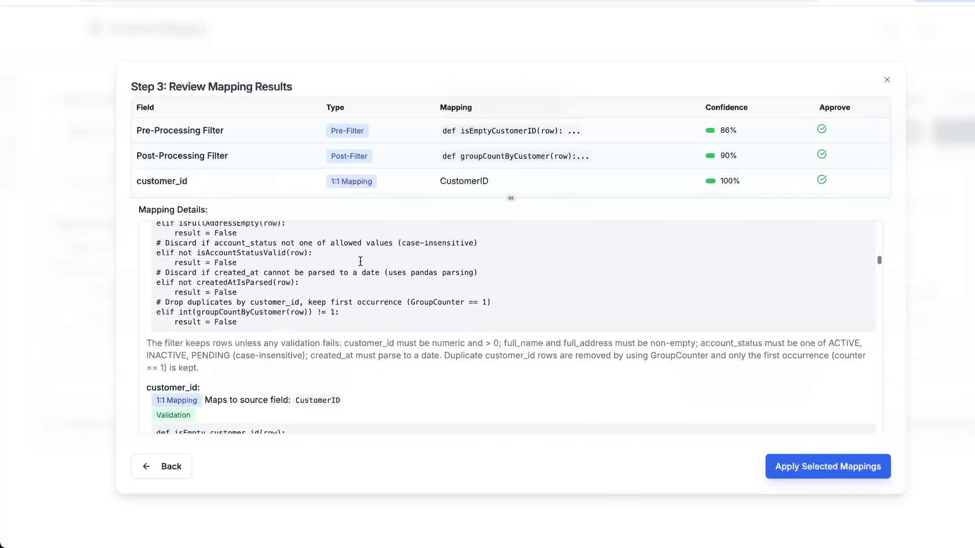
{"action": "scroll", "coordinate": [360, 265], "scroll_direction": "down", "scroll_amount": 5}
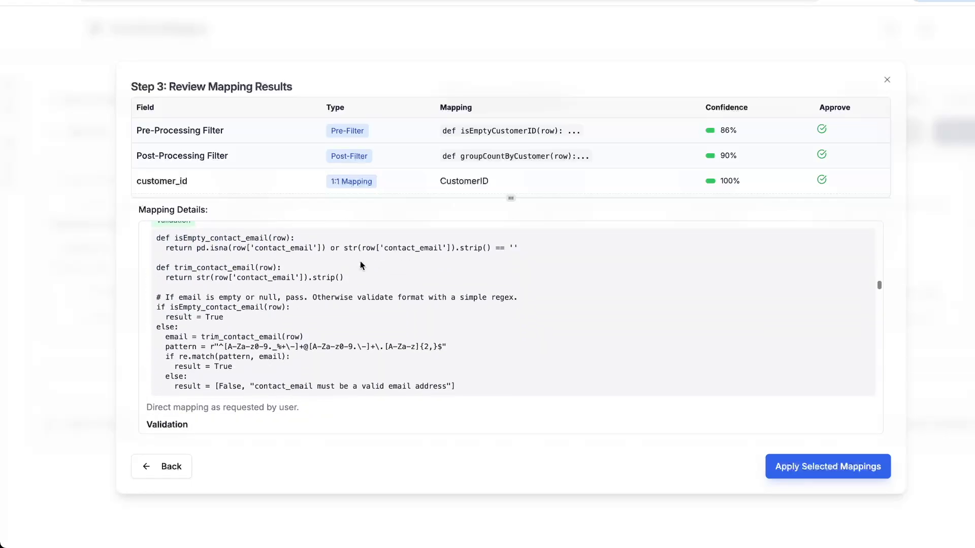
Step: Review the full_name validation explanation and the confidence and approval of each proposed mapping
{"action": "left_click_drag", "start_coordinate": [509, 198], "coordinate": [507, 312]}
{"action": "scroll", "coordinate": [406, 276], "scroll_direction": "down", "scroll_amount": 2}
{"action": "scroll", "coordinate": [275, 358], "scroll_direction": "down", "scroll_amount": 5}
{"action": "left_click_drag", "start_coordinate": [141, 357], "coordinate": [348, 384]}
{"action": "left_click", "coordinate": [348, 384]}
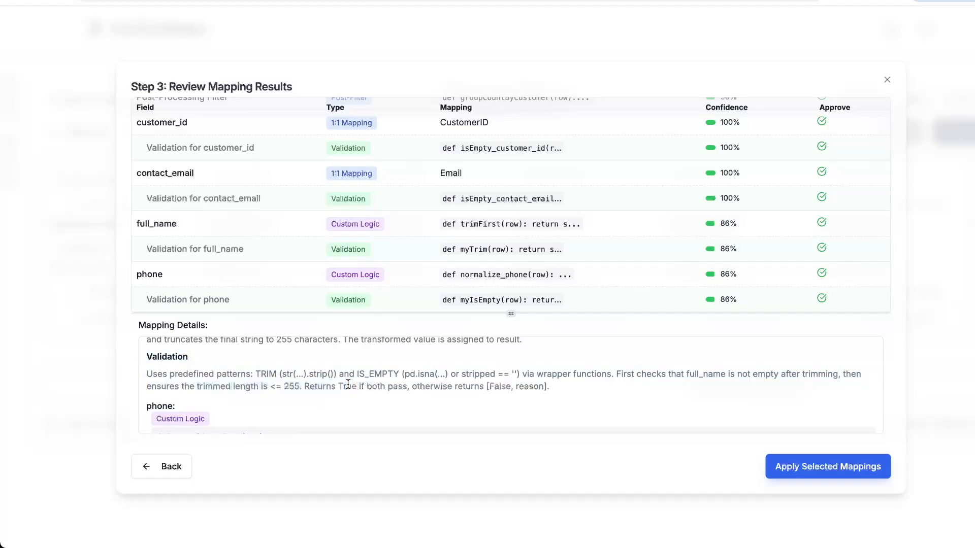
{"action": "scroll", "coordinate": [551, 291], "scroll_direction": "up", "scroll_amount": 1}
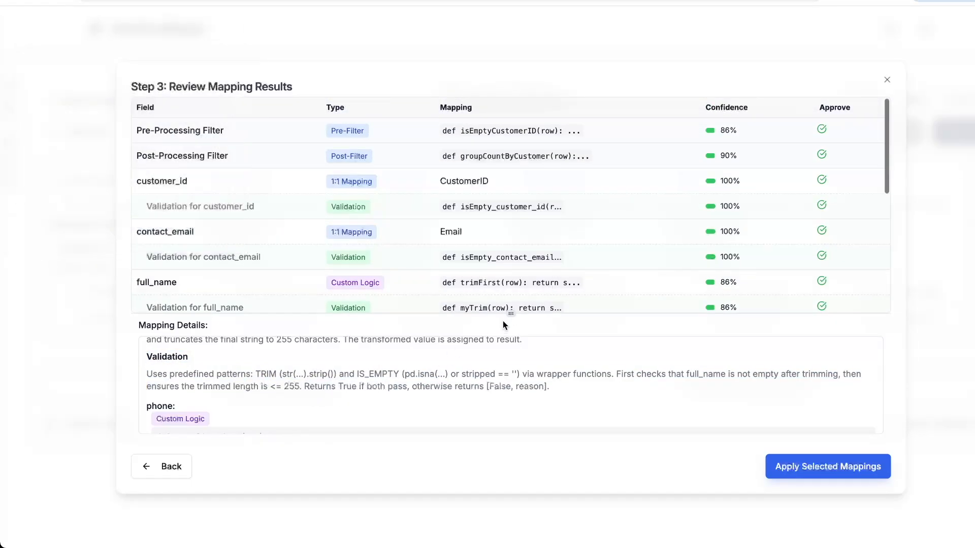
{"action": "left_click_drag", "start_coordinate": [511, 314], "coordinate": [511, 333]}
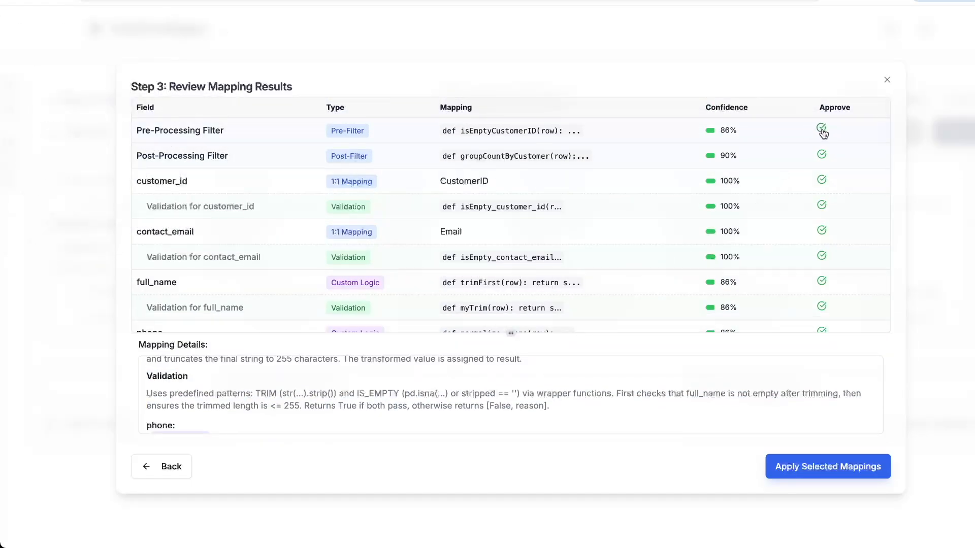
{"action": "scroll", "coordinate": [793, 173], "scroll_direction": "down", "scroll_amount": 5}
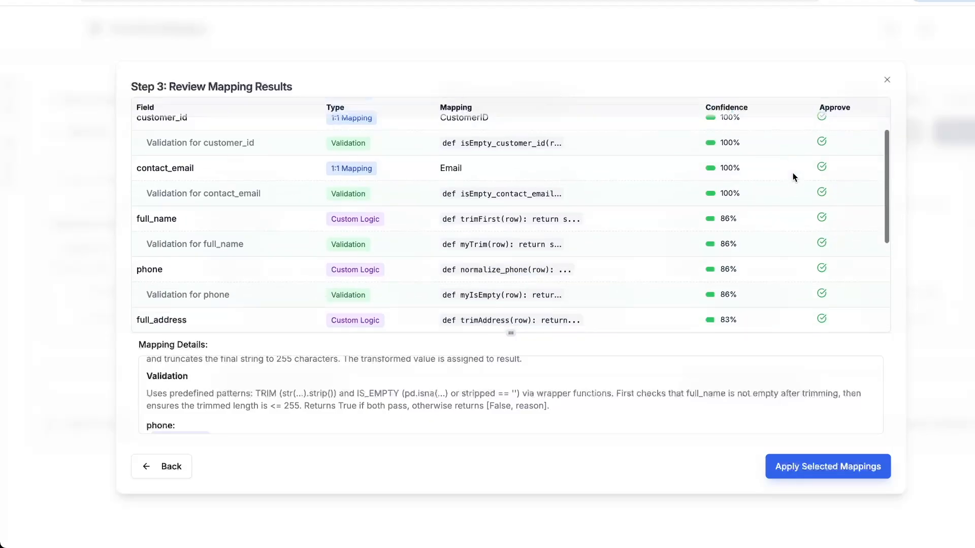
{"action": "scroll", "coordinate": [793, 173], "scroll_direction": "up", "scroll_amount": 5}
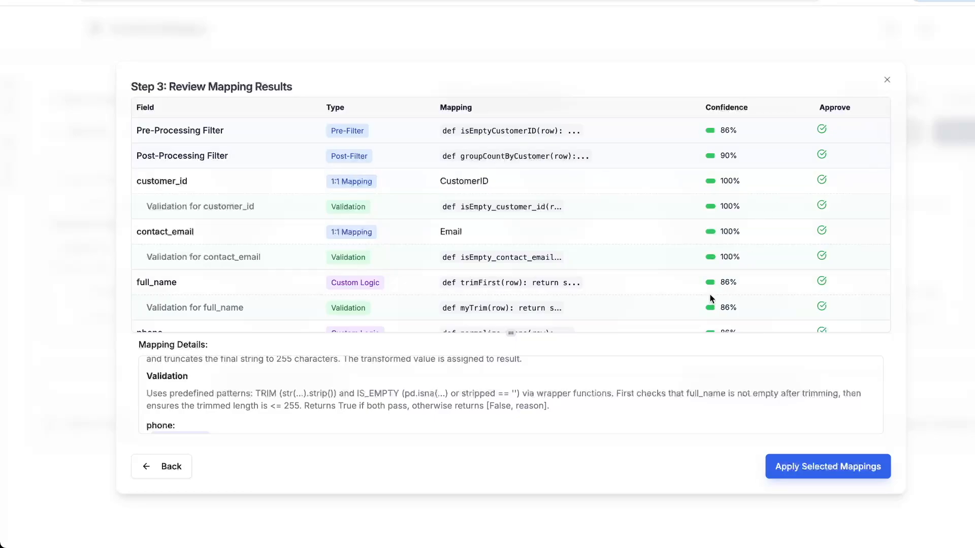
Step: Apply the selected mappings and open the custom logic of the internal_notes field
{"action": "left_click", "coordinate": [809, 468]}
{"action": "scroll", "coordinate": [646, 379], "scroll_direction": "right", "scroll_amount": 5}
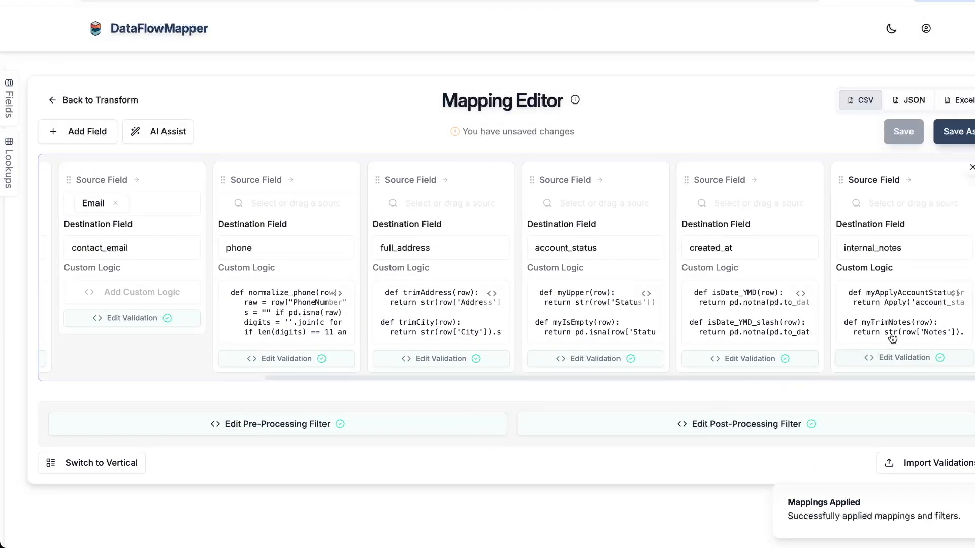
{"action": "left_click", "coordinate": [886, 344]}
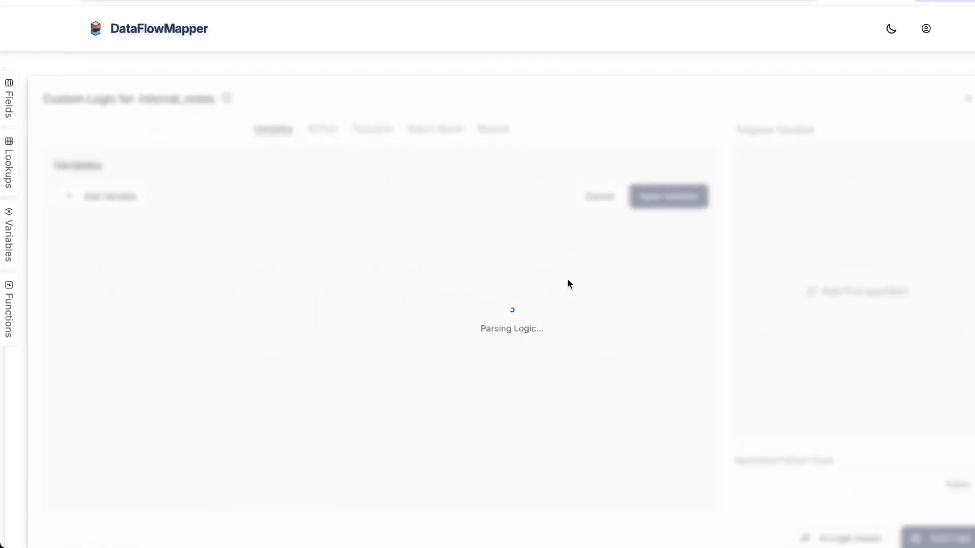
{"action": "left_click", "coordinate": [272, 144]}
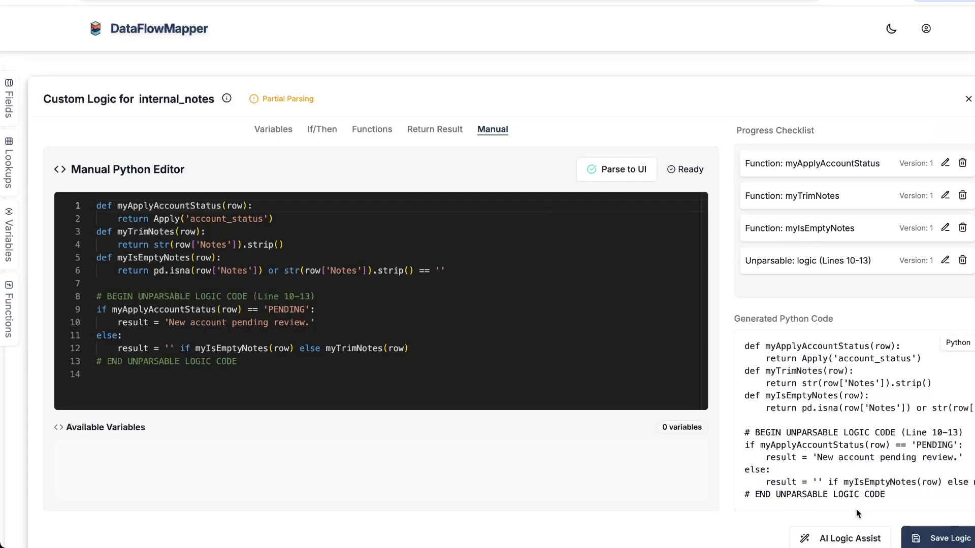
Step: Generate AI logic for internal_notes with the prompt "Prepend the text "Internal Note:" to the result of this field's transformation logic."
{"action": "scroll", "coordinate": [847, 531], "scroll_direction": "down", "scroll_amount": 1}
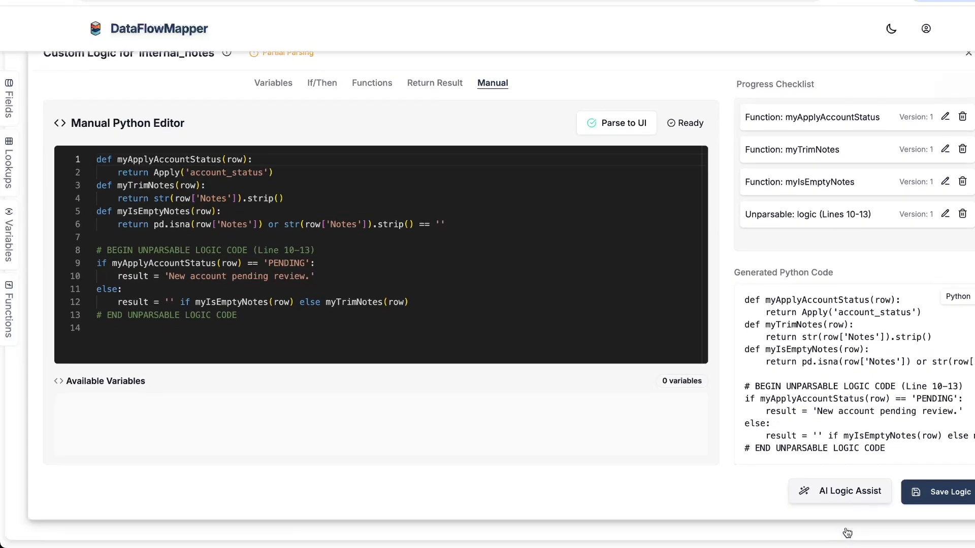
{"action": "left_click", "coordinate": [843, 492]}
{"action": "left_click", "coordinate": [645, 217]}
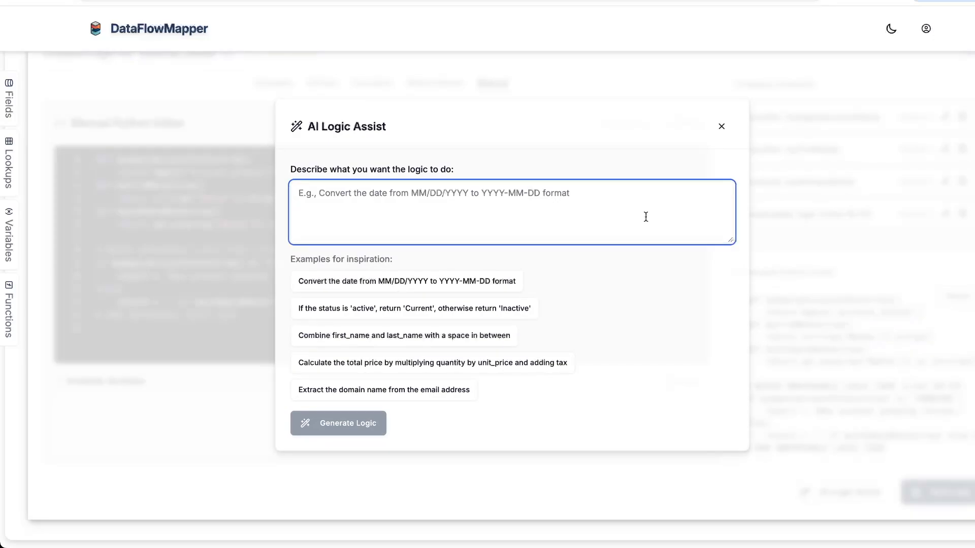
{"action": "type", "text": "Prepend the text \"Internal Note:\" to the"}
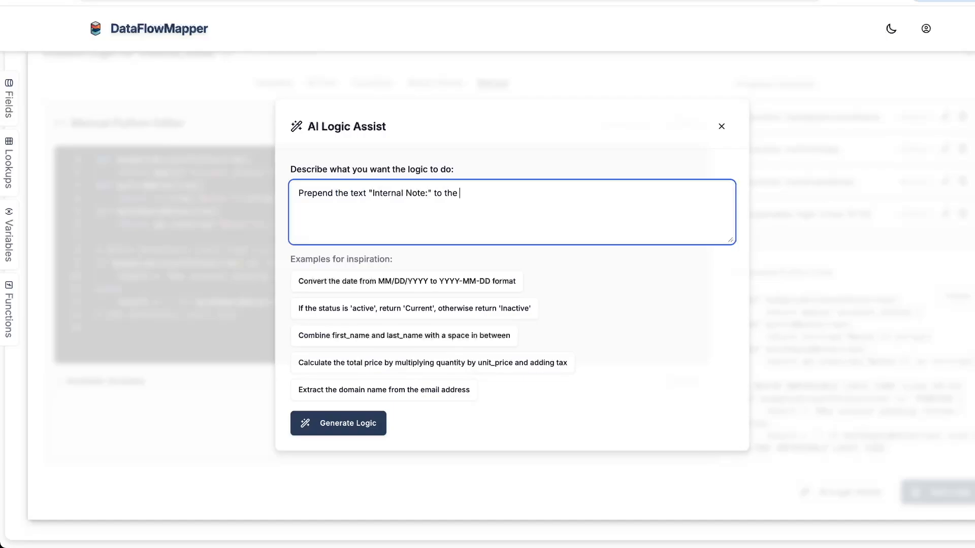
{"action": "type", "text": "result of this field's transformation logic"}
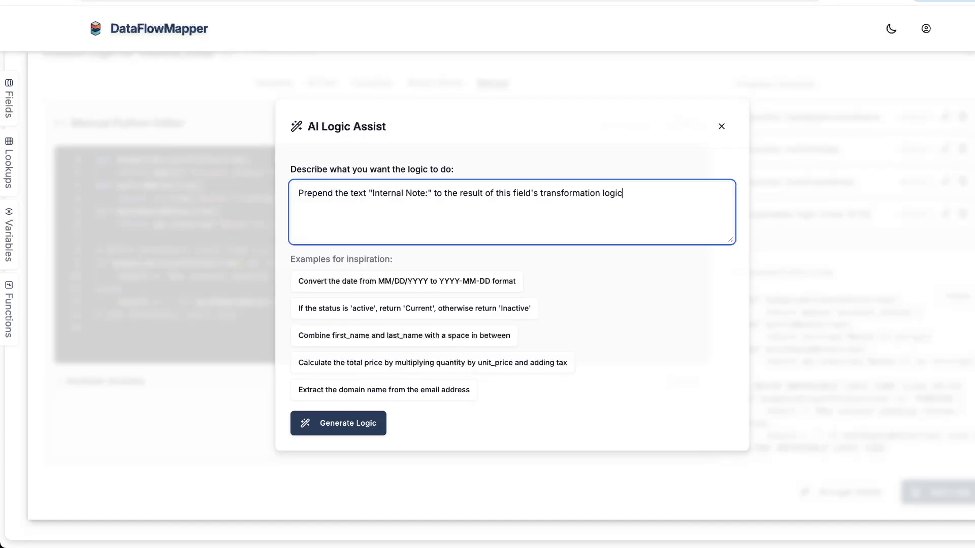
{"action": "left_click", "coordinate": [370, 420]}
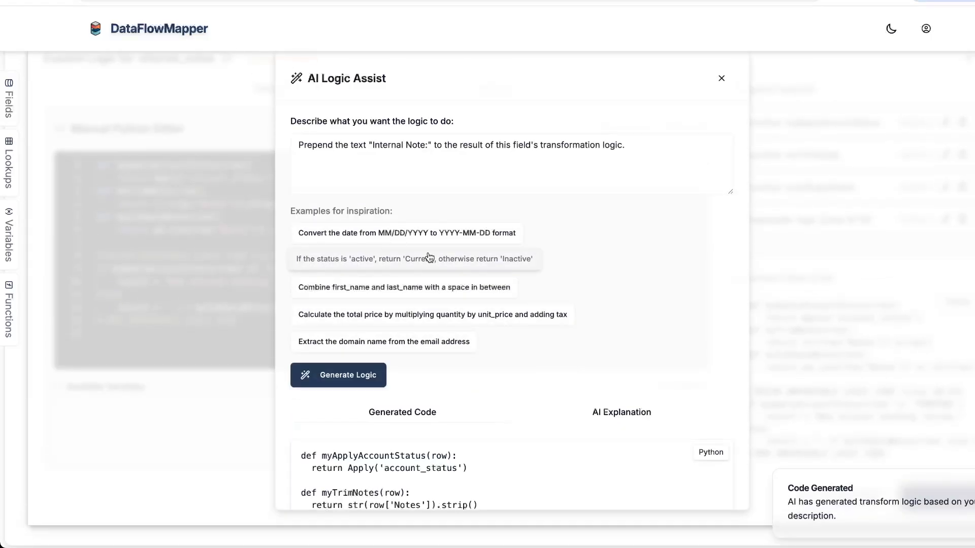
Step: Review the generated internal_notes code, including the myPrependInternal function, and the accompanying AI explanation
{"action": "scroll", "coordinate": [428, 257], "scroll_direction": "down", "scroll_amount": 3}
{"action": "scroll", "coordinate": [468, 305], "scroll_direction": "down", "scroll_amount": 3}
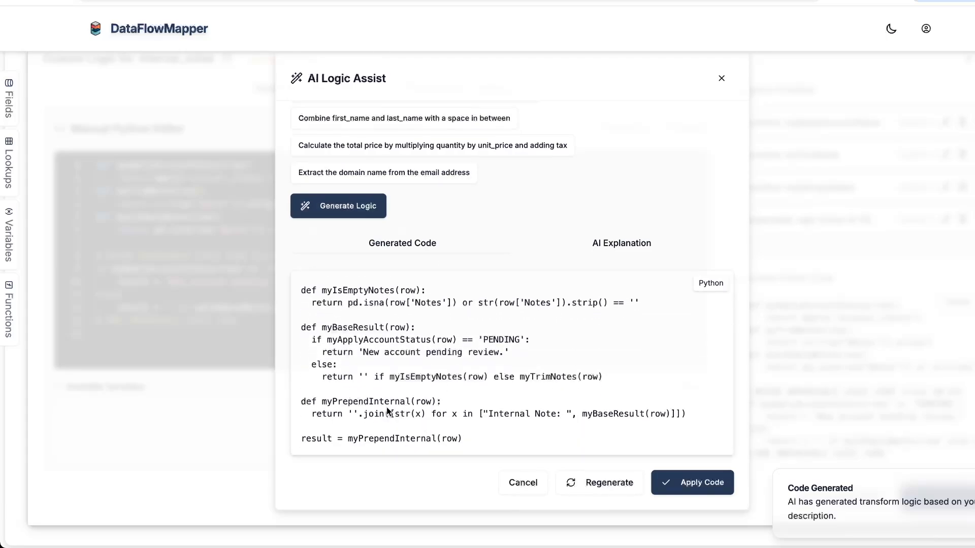
{"action": "left_click_drag", "start_coordinate": [301, 404], "coordinate": [488, 414]}
{"action": "left_click", "coordinate": [487, 414]}
{"action": "scroll", "coordinate": [517, 373], "scroll_direction": "up", "scroll_amount": 2}
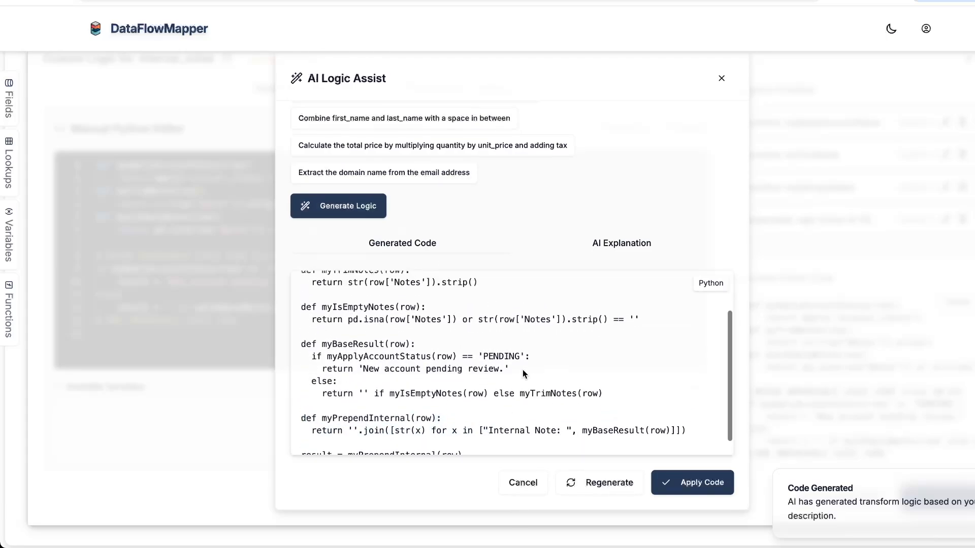
{"action": "left_click", "coordinate": [605, 246]}
{"action": "left_click_drag", "start_coordinate": [301, 355], "coordinate": [508, 378]}
{"action": "left_click", "coordinate": [508, 378]}
Step: Apply the generated code to the internal_notes field and save its custom logic
{"action": "left_click", "coordinate": [680, 479]}
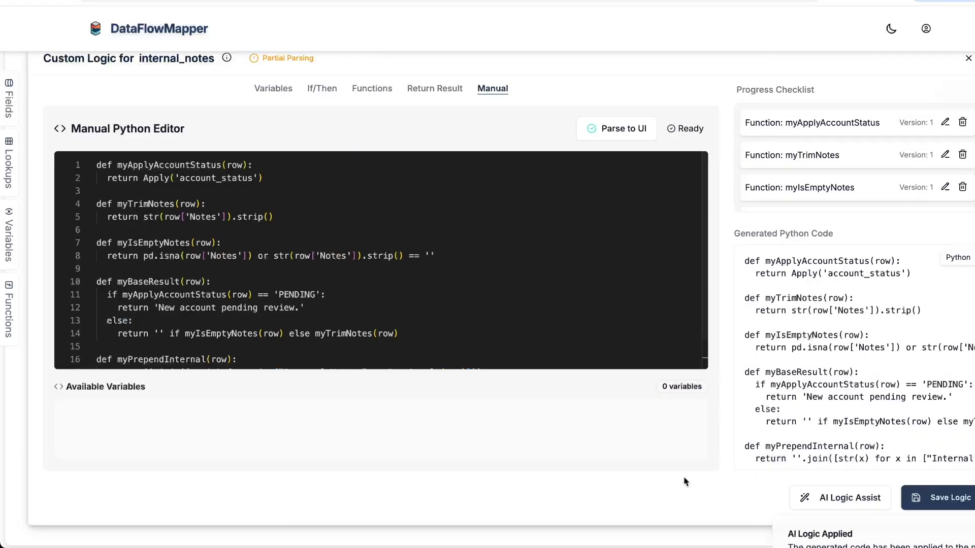
{"action": "scroll", "coordinate": [718, 376], "scroll_direction": "down", "scroll_amount": 2}
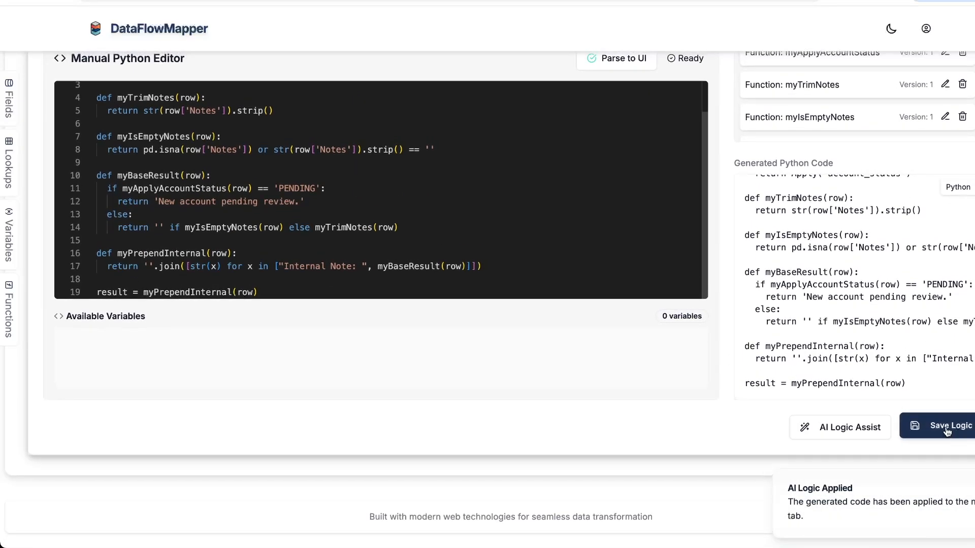
{"action": "left_click", "coordinate": [947, 426]}
Step: Save the complete mapping under the name CustomerMapping
{"action": "scroll", "coordinate": [629, 306], "scroll_direction": "up", "scroll_amount": 3}
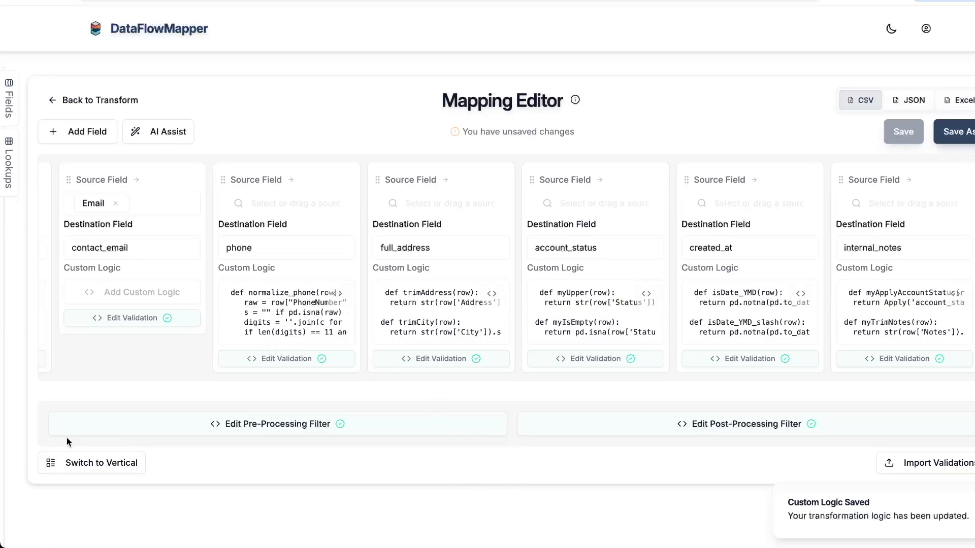
{"action": "left_click", "coordinate": [952, 143]}
{"action": "type", "text": "CustomerMapping"}
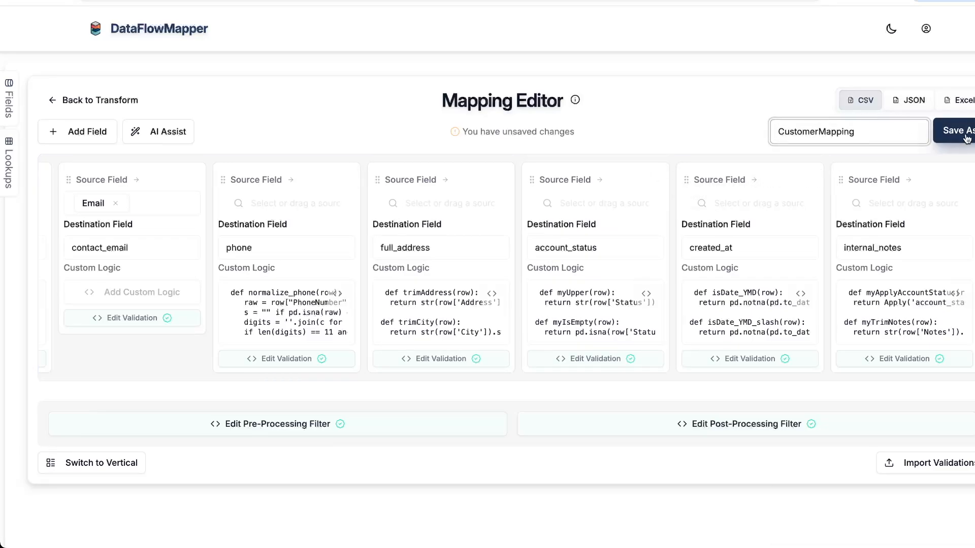
{"action": "left_click", "coordinate": [966, 136]}
Step: Return to the Transformation Engine, transform contacts_source.csv with CustomerMapping.csv and open the transformed data
{"action": "left_click", "coordinate": [120, 100]}
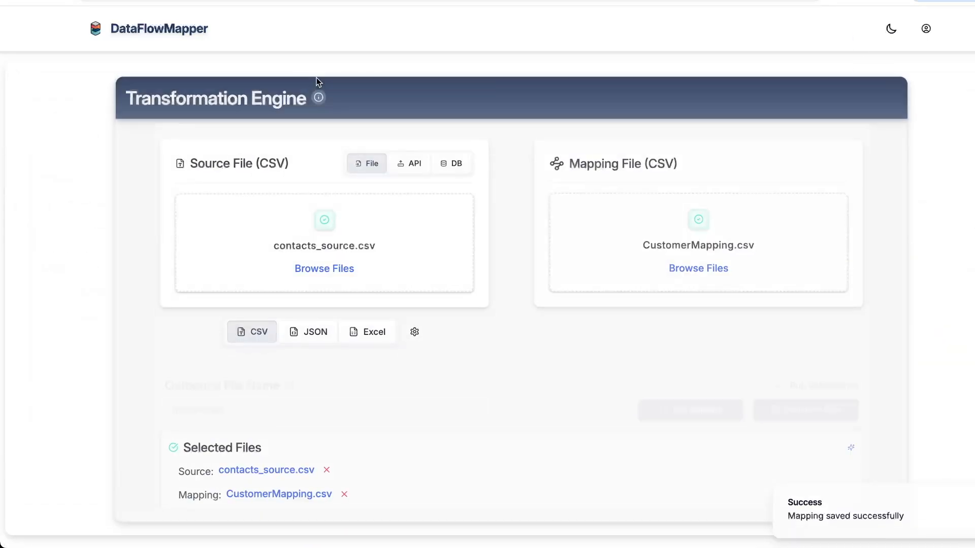
{"action": "left_click", "coordinate": [790, 406]}
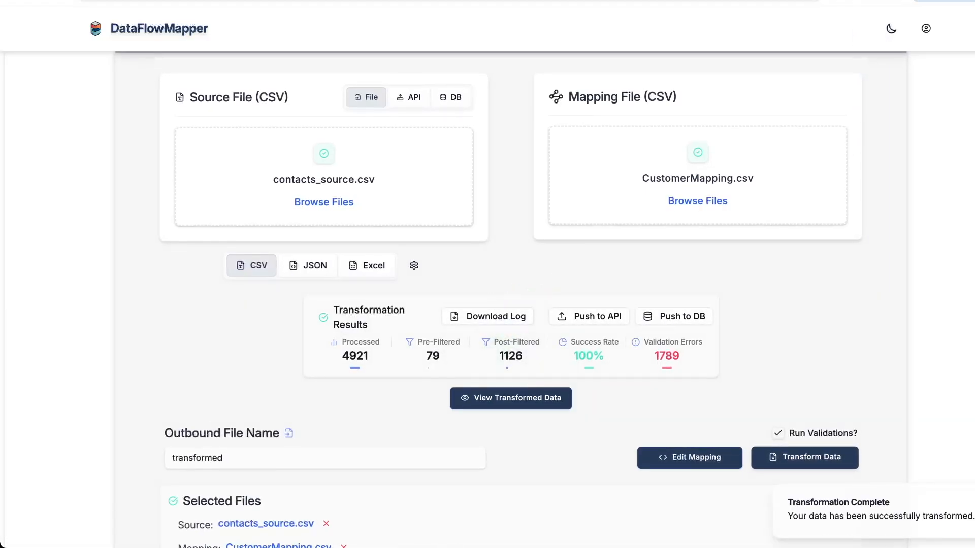
{"action": "left_click", "coordinate": [507, 398]}
{"action": "scroll", "coordinate": [510, 471], "scroll_direction": "down", "scroll_amount": 2}
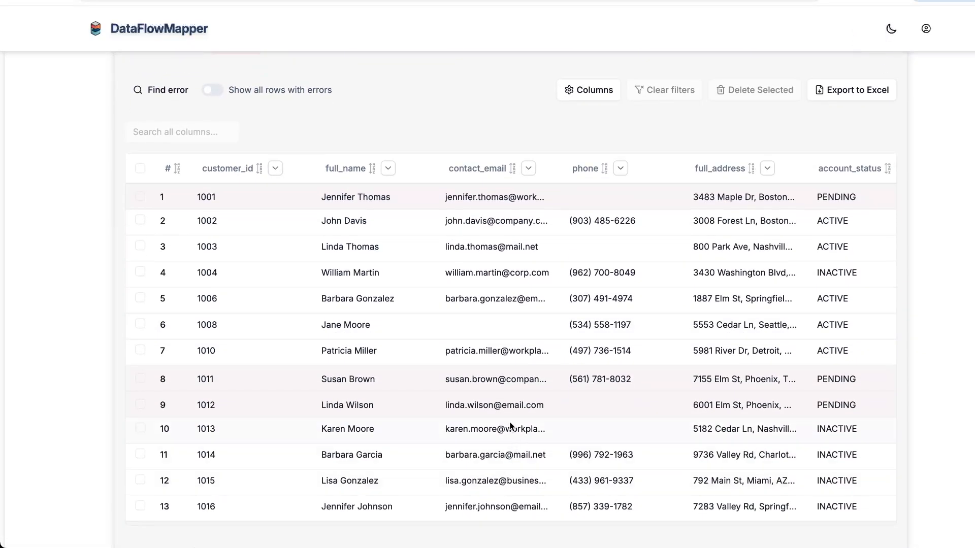
Step: Examine the distinct account_status, contact_email and phone values in the transformed data through their column filters
{"action": "scroll", "coordinate": [509, 425], "scroll_direction": "right", "scroll_amount": 5}
{"action": "left_click", "coordinate": [682, 168]}
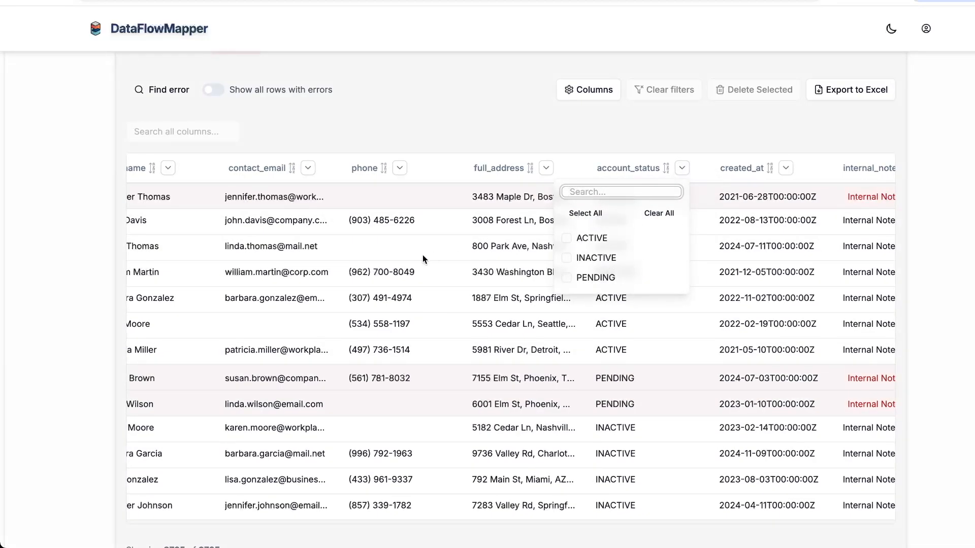
{"action": "left_click", "coordinate": [422, 255]}
{"action": "scroll", "coordinate": [403, 255], "scroll_direction": "left", "scroll_amount": 1}
{"action": "left_click", "coordinate": [344, 168]}
{"action": "scroll", "coordinate": [312, 277], "scroll_direction": "down", "scroll_amount": 10}
{"action": "scroll", "coordinate": [311, 277], "scroll_direction": "up", "scroll_amount": 10}
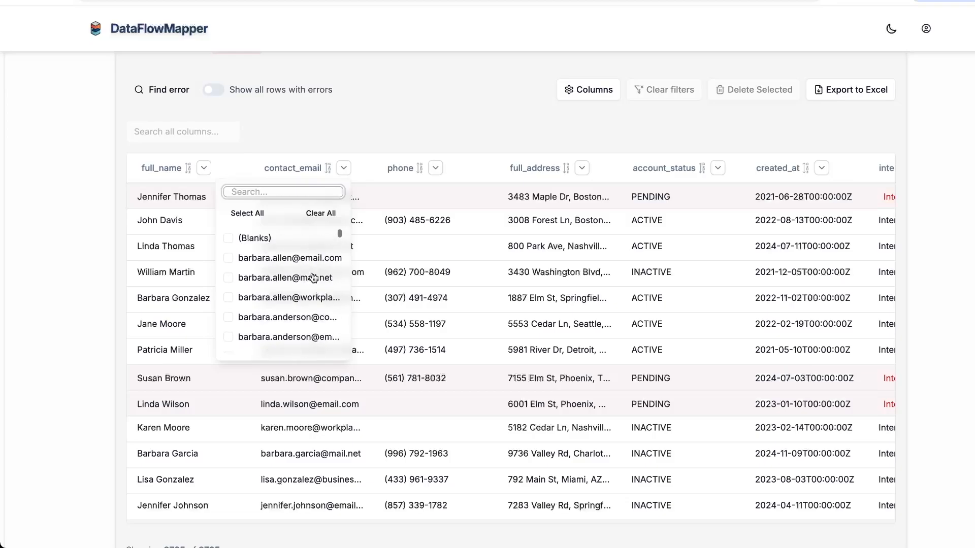
{"action": "left_click", "coordinate": [435, 168]}
{"action": "left_click", "coordinate": [435, 168]}
{"action": "scroll", "coordinate": [409, 311], "scroll_direction": "down", "scroll_amount": 1}
{"action": "scroll", "coordinate": [409, 311], "scroll_direction": "down", "scroll_amount": 5}
{"action": "left_click", "coordinate": [534, 289]}
Step: Check the created_at filter values for consistent date formatting and look across all columns of the transformed rows
{"action": "scroll", "coordinate": [534, 288], "scroll_direction": "right", "scroll_amount": 4}
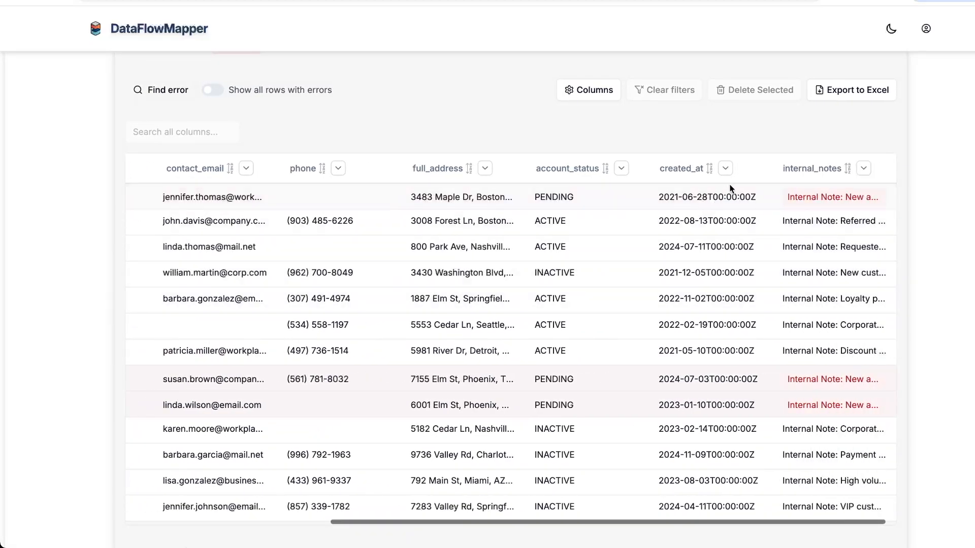
{"action": "left_click", "coordinate": [725, 168]}
{"action": "scroll", "coordinate": [681, 317], "scroll_direction": "down", "scroll_amount": 15}
{"action": "scroll", "coordinate": [680, 316], "scroll_direction": "down", "scroll_amount": 5}
{"action": "scroll", "coordinate": [681, 317], "scroll_direction": "up", "scroll_amount": 20}
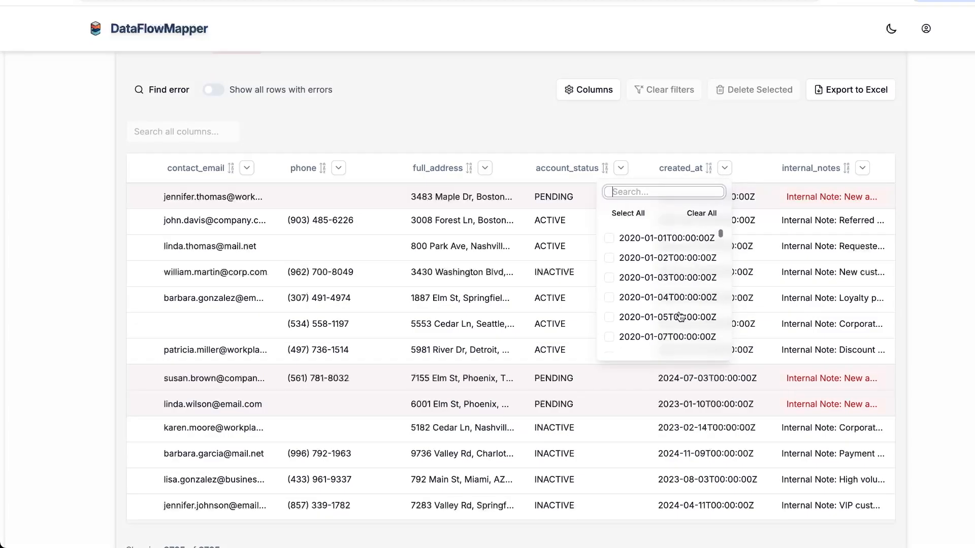
{"action": "left_click", "coordinate": [476, 303]}
{"action": "scroll", "coordinate": [476, 304], "scroll_direction": "left", "scroll_amount": 5}
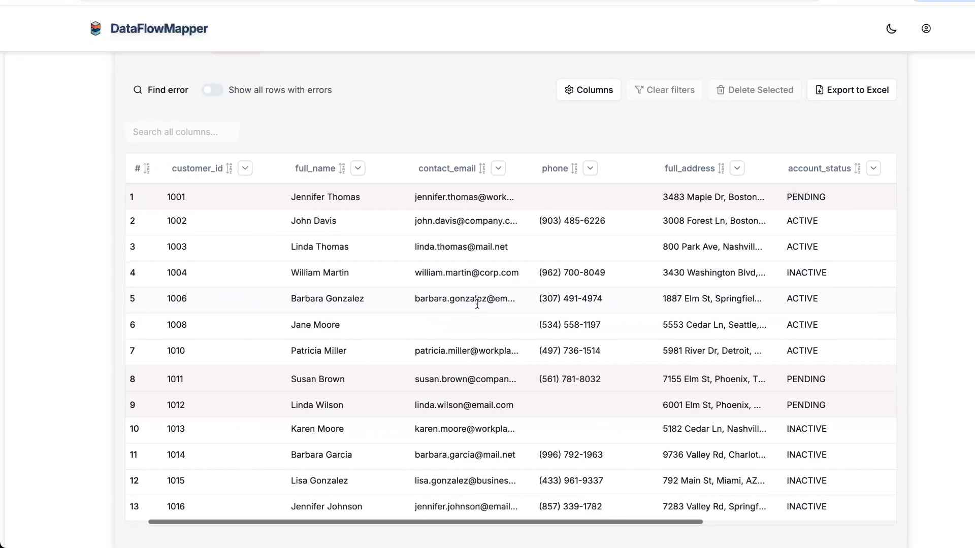
{"action": "scroll", "coordinate": [476, 303], "scroll_direction": "right", "scroll_amount": 5}
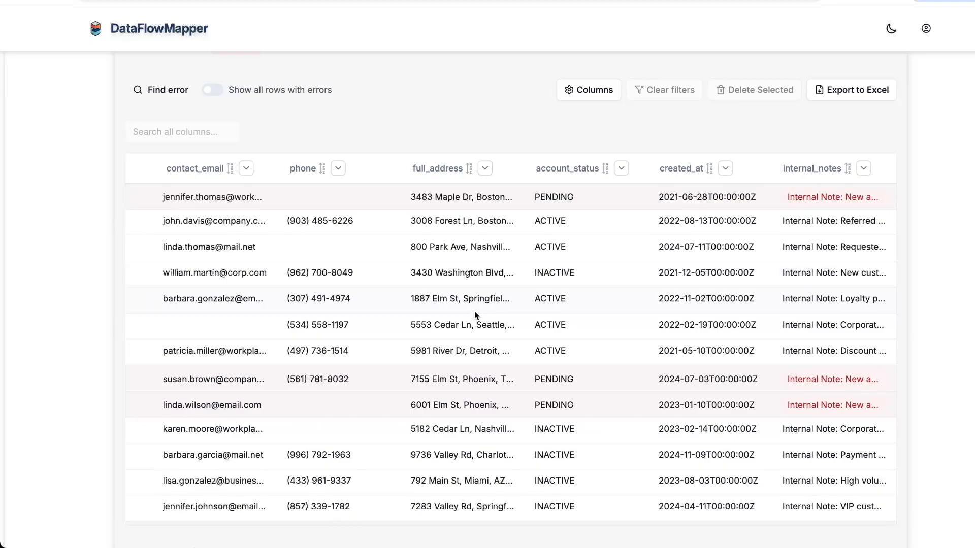
{"action": "scroll", "coordinate": [475, 310], "scroll_direction": "up", "scroll_amount": 15}
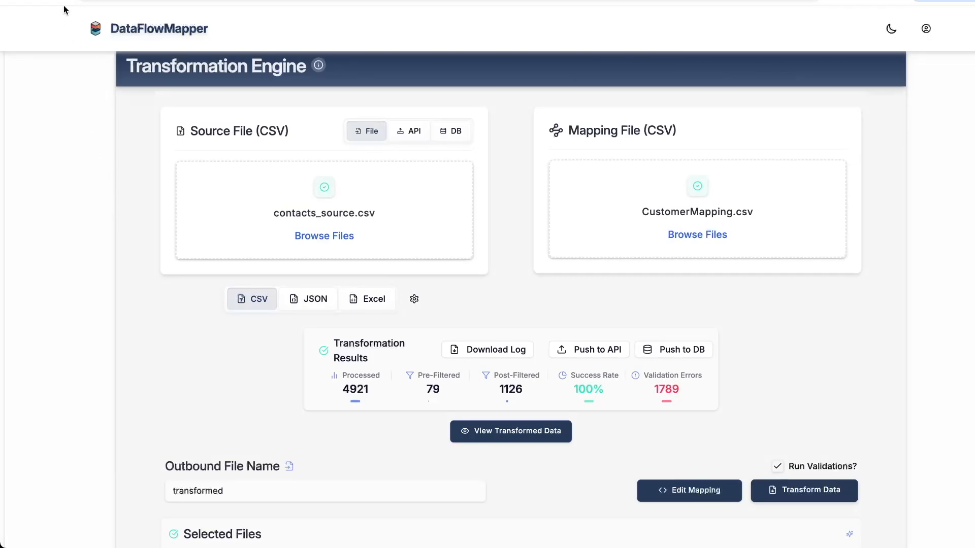
Step: Reload the Transformation Engine to start fresh and upload contacts_source.csv as the source file
{"action": "key", "text": "ctrl+r"}
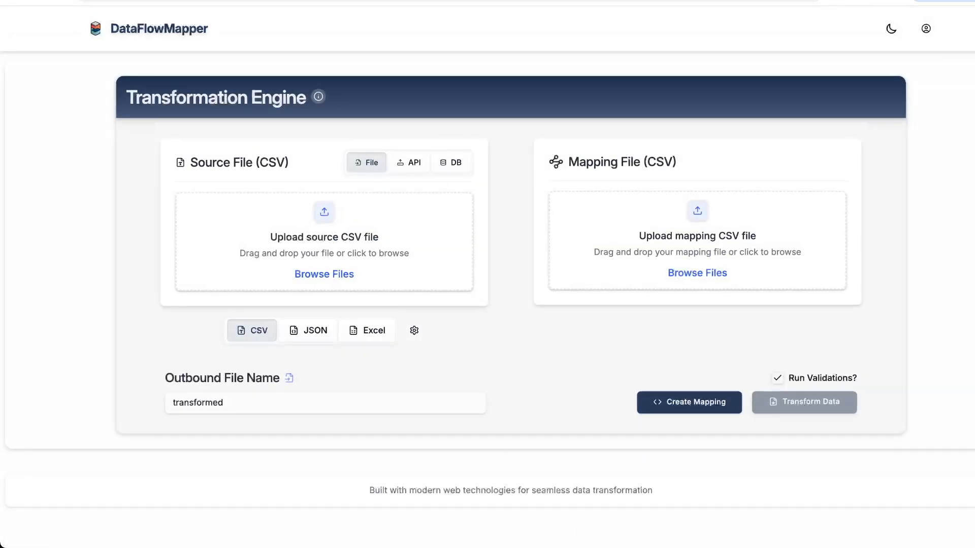
{"action": "left_click_drag", "start_coordinate": [398, 406], "coordinate": [335, 269]}
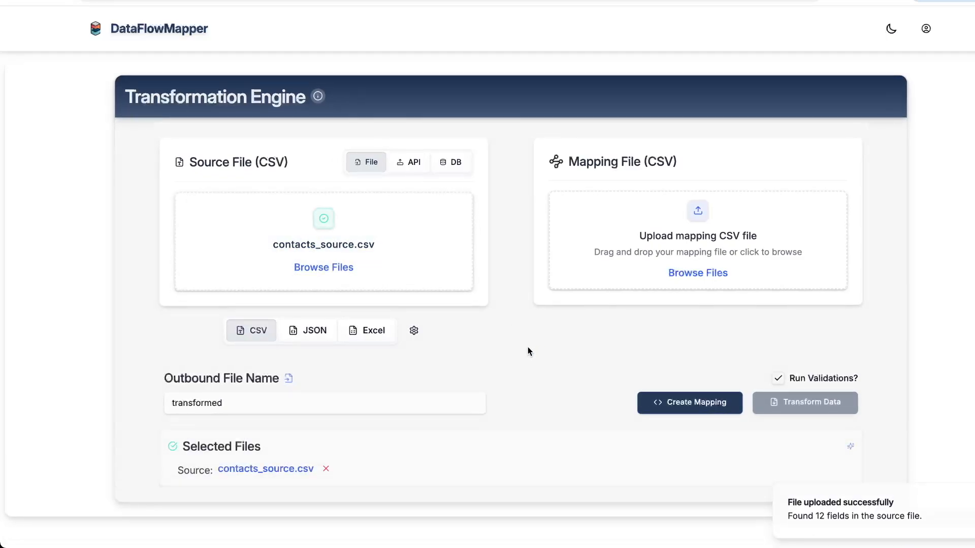
Step: Create a new mapping with destination fields taken from the template file and request AI mapping suggestions
{"action": "left_click", "coordinate": [690, 403]}
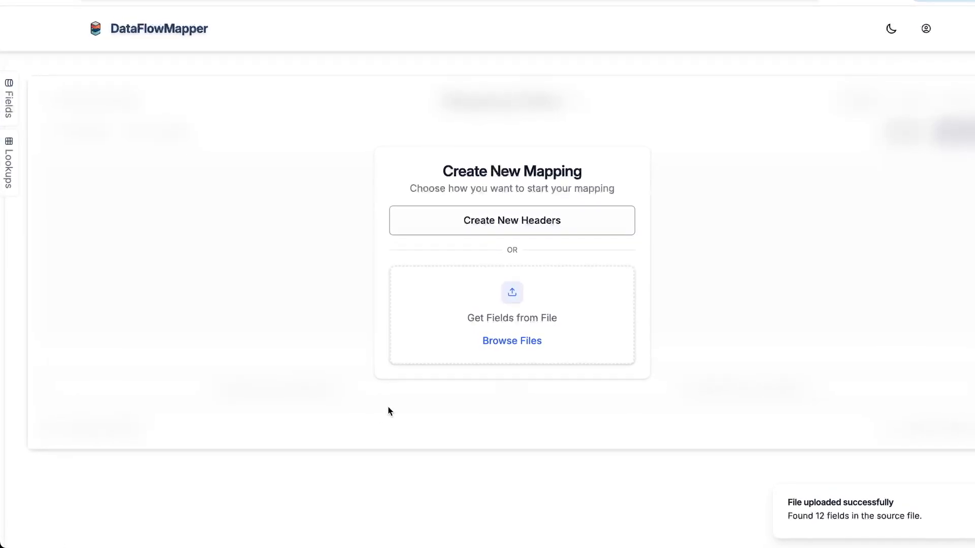
{"action": "left_click_drag", "start_coordinate": [443, 420], "coordinate": [438, 277]}
{"action": "left_click", "coordinate": [173, 130]}
{"action": "left_click", "coordinate": [196, 158]}
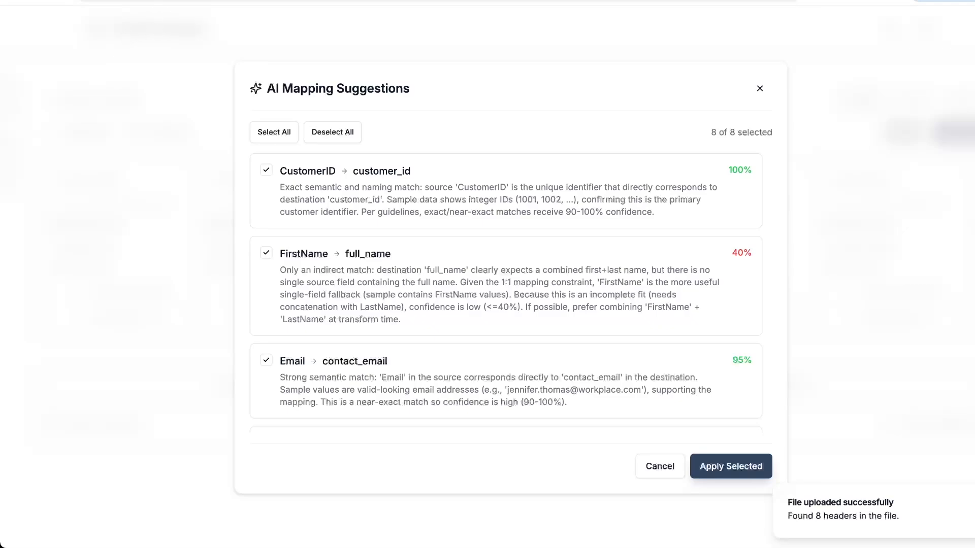
Step: Exclude the FirstName to full_name suggestion, review the remaining suggestions and apply the selected mappings
{"action": "left_click", "coordinate": [266, 253]}
{"action": "scroll", "coordinate": [275, 276], "scroll_direction": "down", "scroll_amount": 2}
{"action": "scroll", "coordinate": [270, 303], "scroll_direction": "down", "scroll_amount": 3}
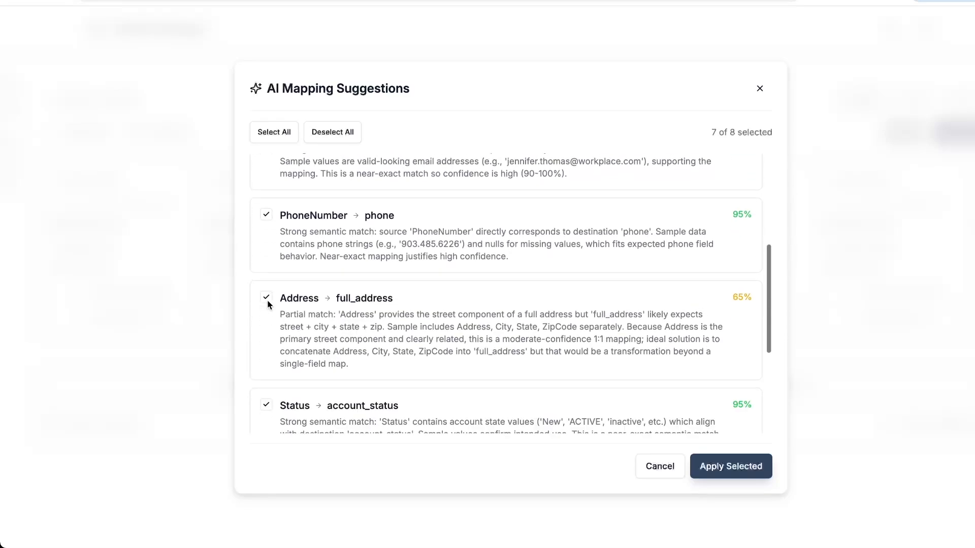
{"action": "scroll", "coordinate": [269, 300], "scroll_direction": "down", "scroll_amount": 4}
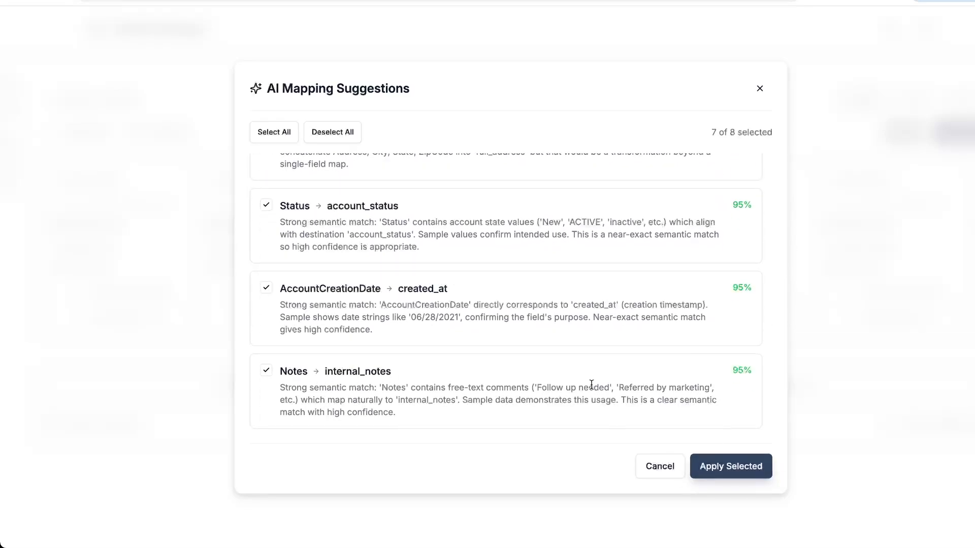
{"action": "left_click", "coordinate": [730, 466]}
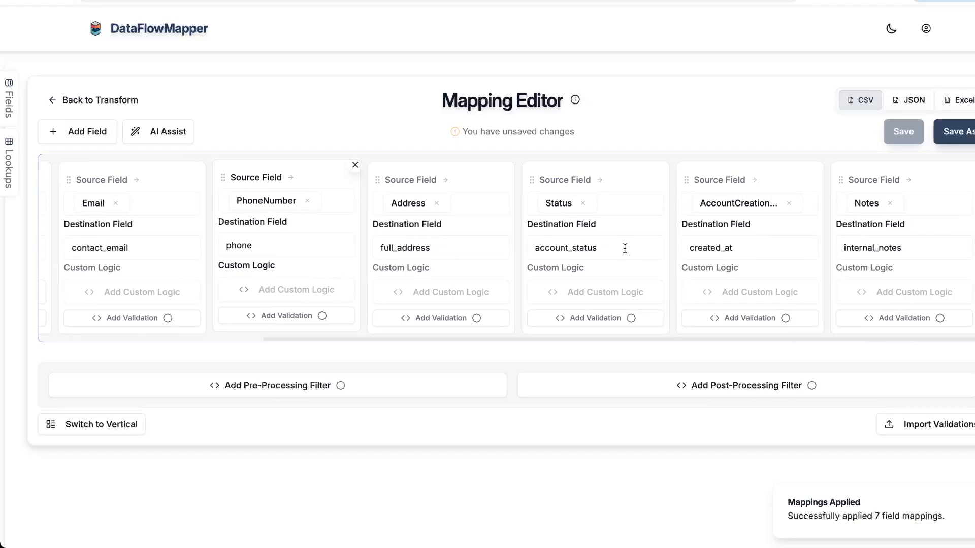
Step: Leave the Mapping Editor and return to the Transformation Engine page
{"action": "left_click", "coordinate": [81, 100]}
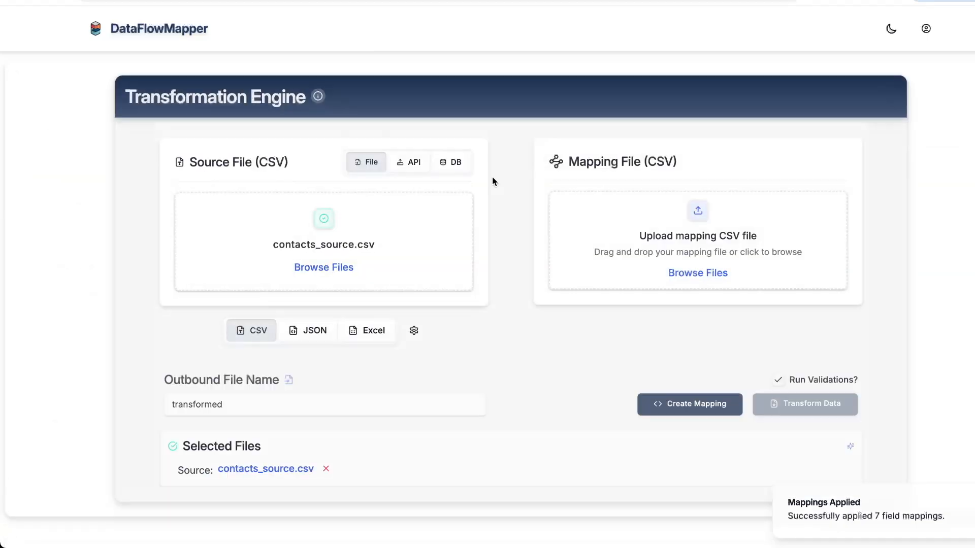
{"action": "scroll", "coordinate": [514, 252], "scroll_direction": "down", "scroll_amount": 2}
{"action": "scroll", "coordinate": [513, 251], "scroll_direction": "up", "scroll_amount": 2}
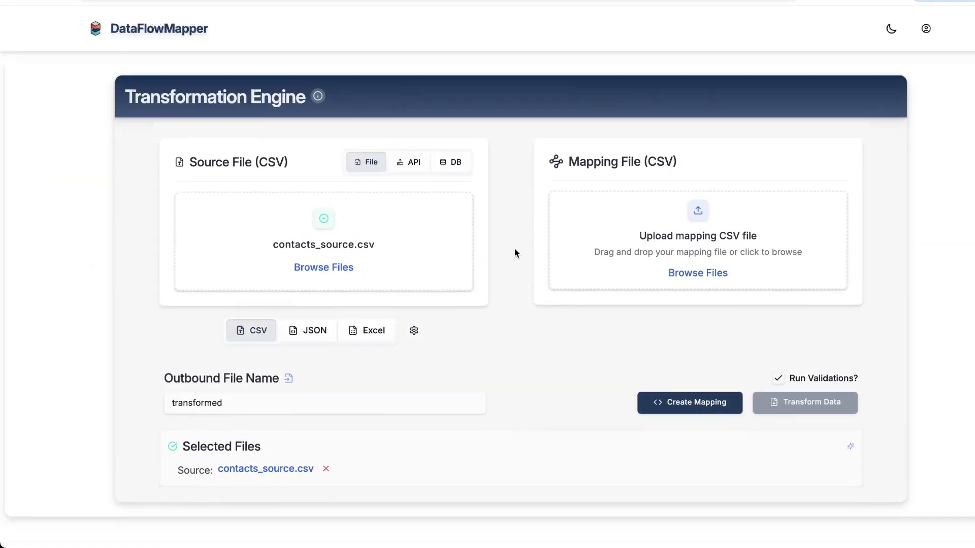